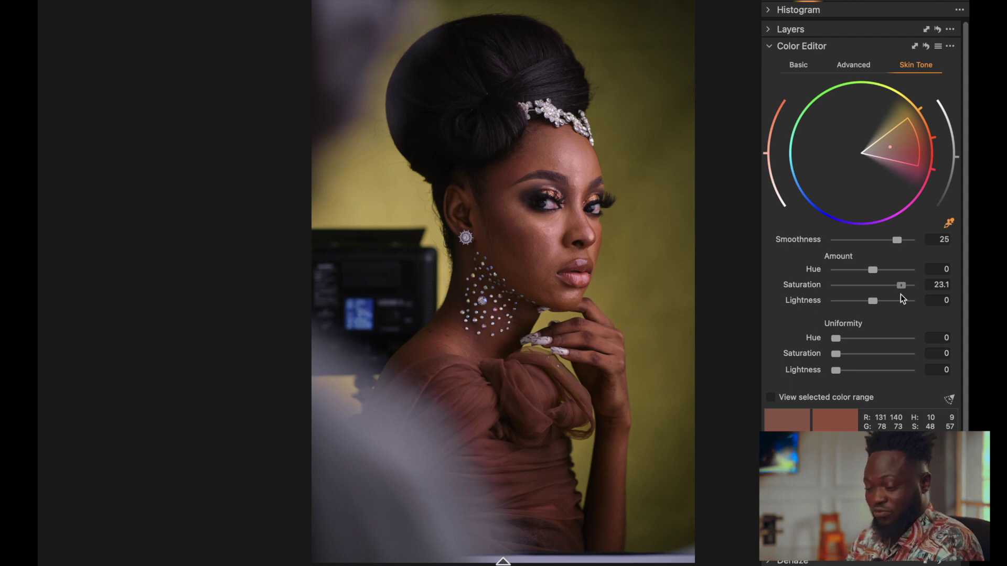
Set the skin tone Amount values to 19.1 saturation and 3.7 lightness in the Color Editor.
{"action": "mouse_move", "coordinate": [906, 304]}
{"action": "left_mouse_down"}
{"action": "mouse_move", "coordinate": [879, 296]}
{"action": "mouse_move", "coordinate": [897, 302]}
{"action": "left_mouse_up"}
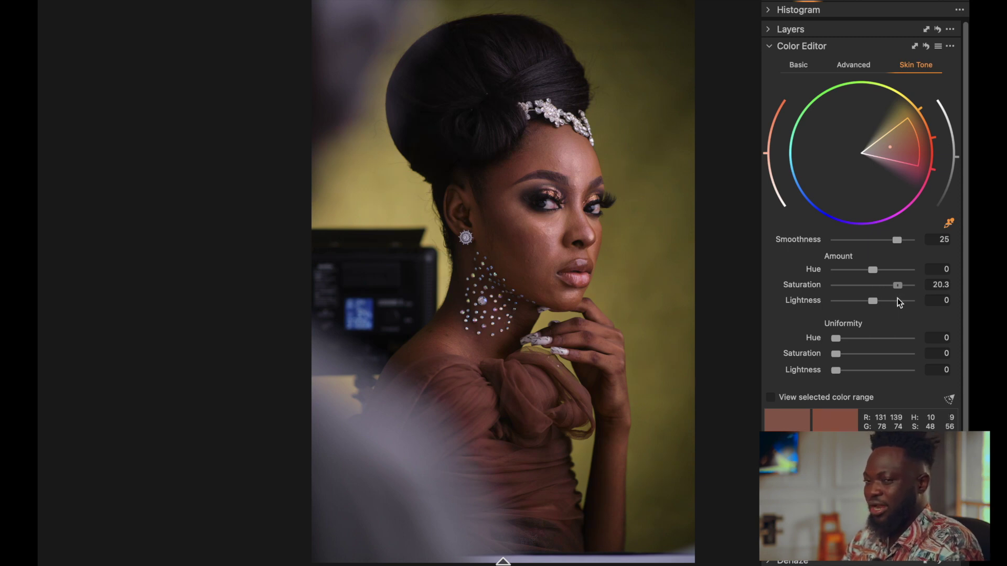
{"action": "mouse_move", "coordinate": [896, 302]}
{"action": "left_mouse_down"}
{"action": "mouse_move", "coordinate": [882, 295]}
{"action": "mouse_move", "coordinate": [906, 294]}
{"action": "mouse_move", "coordinate": [879, 308]}
{"action": "mouse_move", "coordinate": [890, 313]}
{"action": "mouse_move", "coordinate": [879, 306]}
{"action": "mouse_move", "coordinate": [888, 308]}
{"action": "left_mouse_up"}
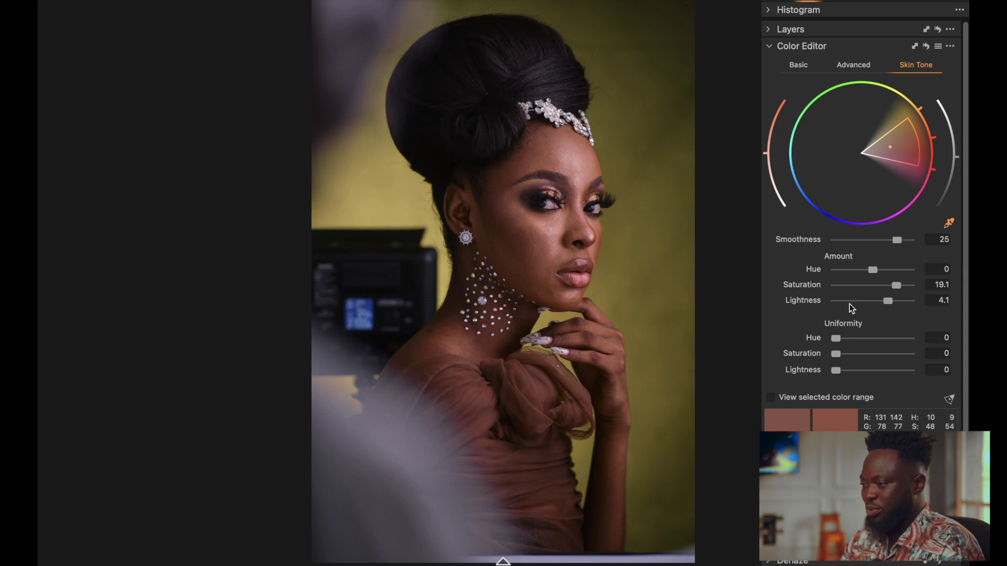
{"action": "key", "text": "alt+super+t"}
{"action": "mouse_move", "coordinate": [965, 282]}
{"action": "double_click", "coordinate": [887, 301]}
{"action": "mouse_move", "coordinate": [876, 300]}
{"action": "left_mouse_down"}
{"action": "mouse_move", "coordinate": [900, 303]}
{"action": "mouse_move", "coordinate": [888, 301]}
{"action": "left_mouse_up"}
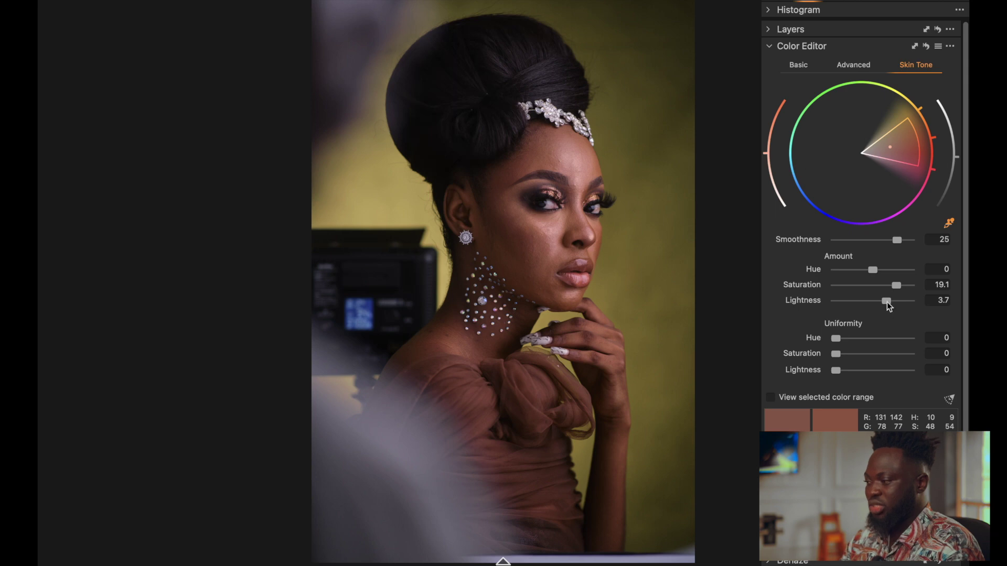
Try the skin tone Saturation uniformity at 100, then settle it at 11.8.
{"action": "left_click_drag", "start_coordinate": [836, 354], "coordinate": [953, 353]}
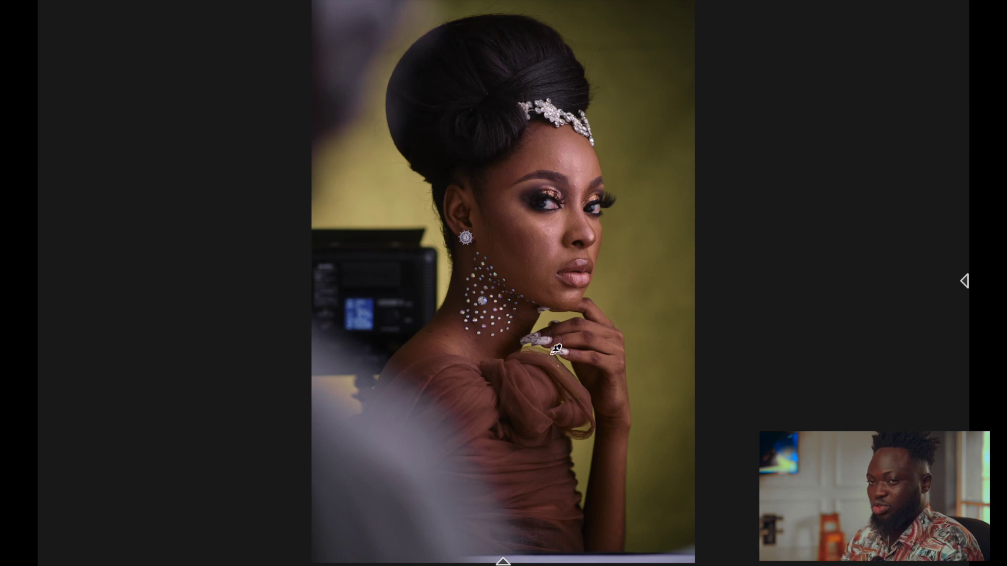
{"action": "mouse_move", "coordinate": [964, 317]}
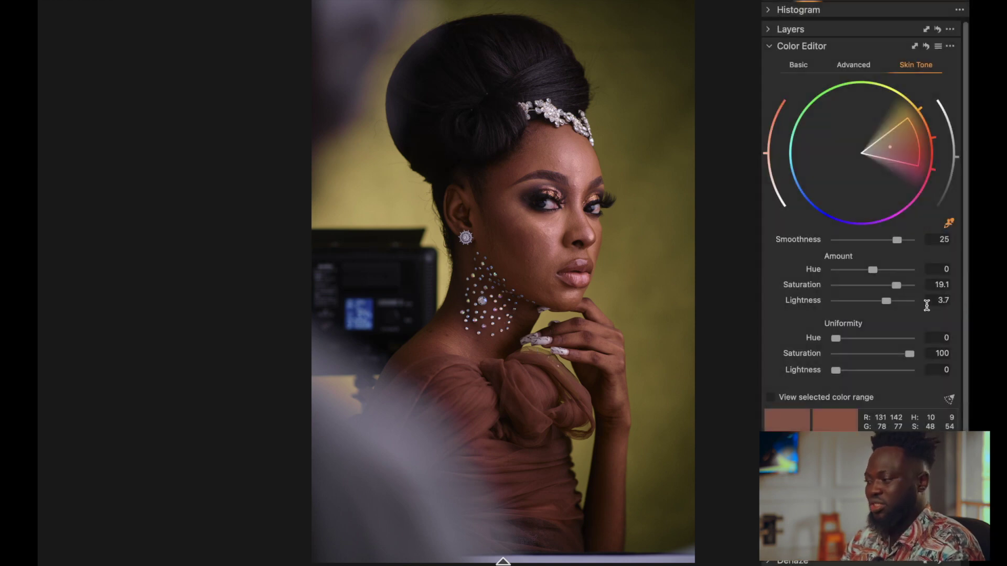
{"action": "left_click_drag", "start_coordinate": [909, 353], "coordinate": [845, 359]}
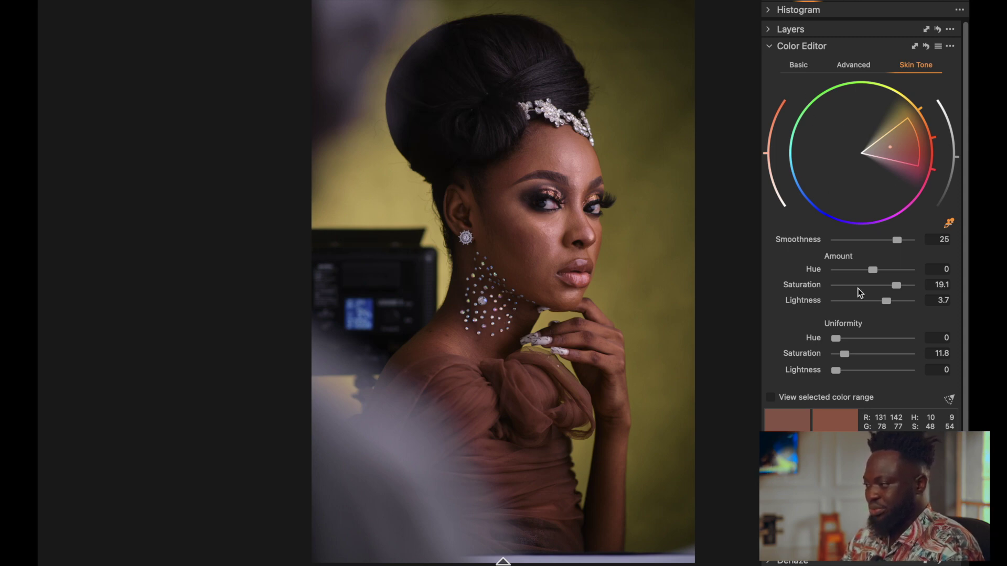
Collapse the Color Editor and add a new filled adjustment layer above the Background.
{"action": "left_click", "coordinate": [785, 46]}
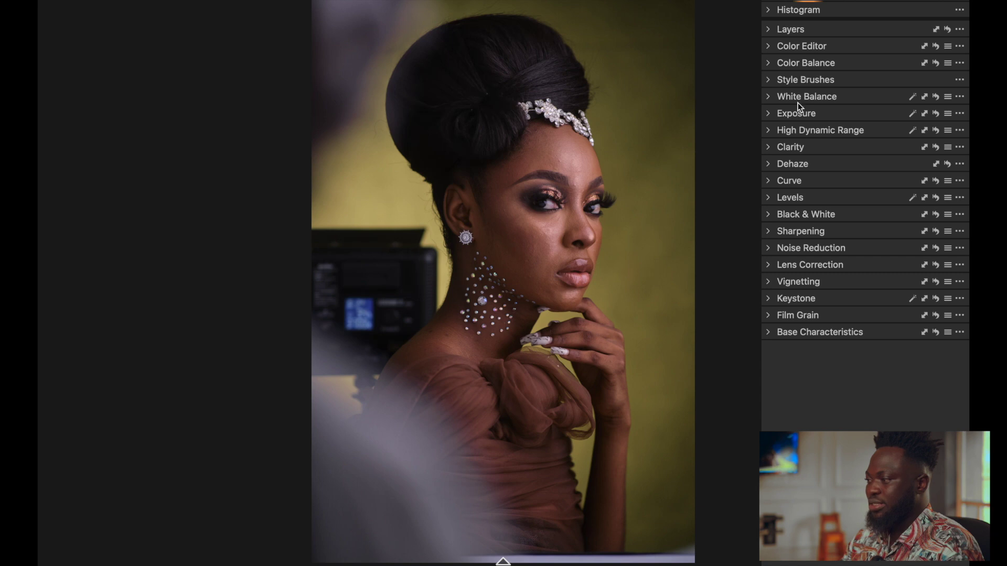
{"action": "left_click", "coordinate": [769, 64]}
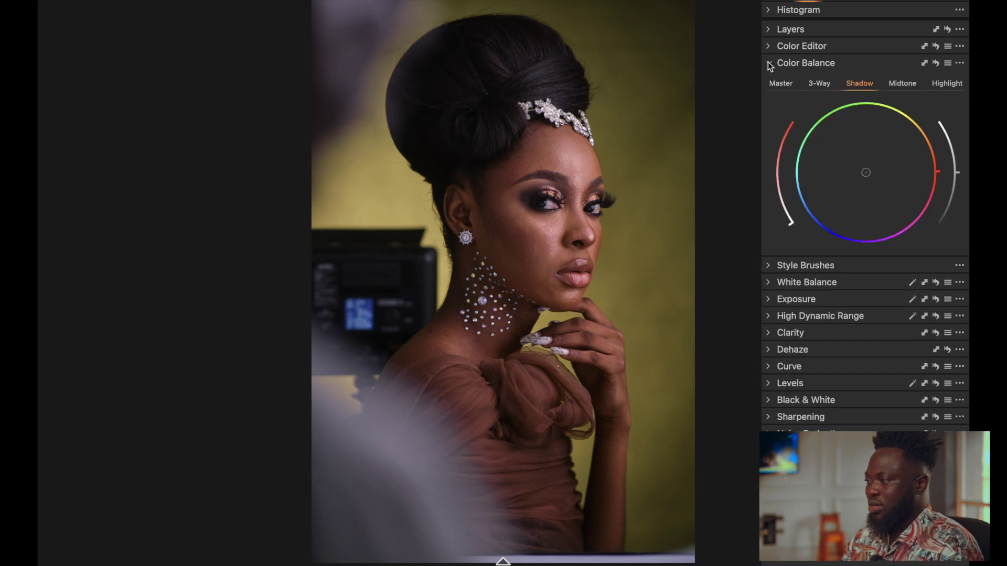
{"action": "left_click", "coordinate": [769, 63]}
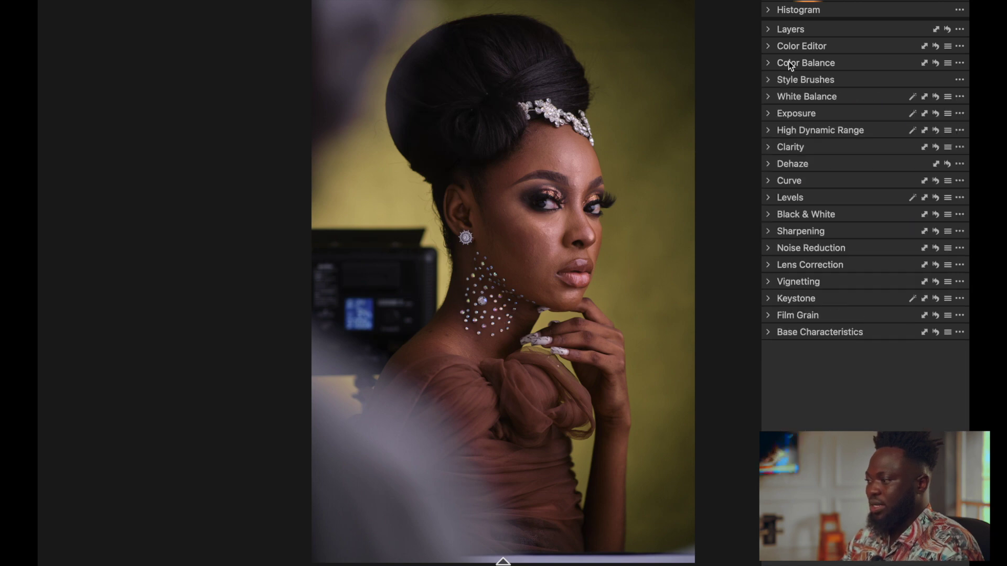
{"action": "left_click", "coordinate": [769, 30]}
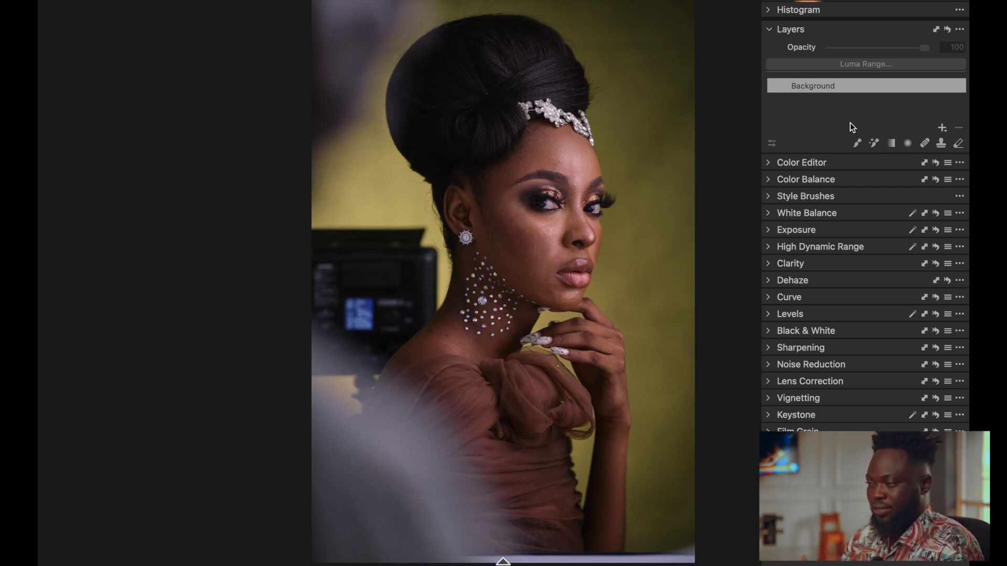
{"action": "left_click", "coordinate": [942, 129]}
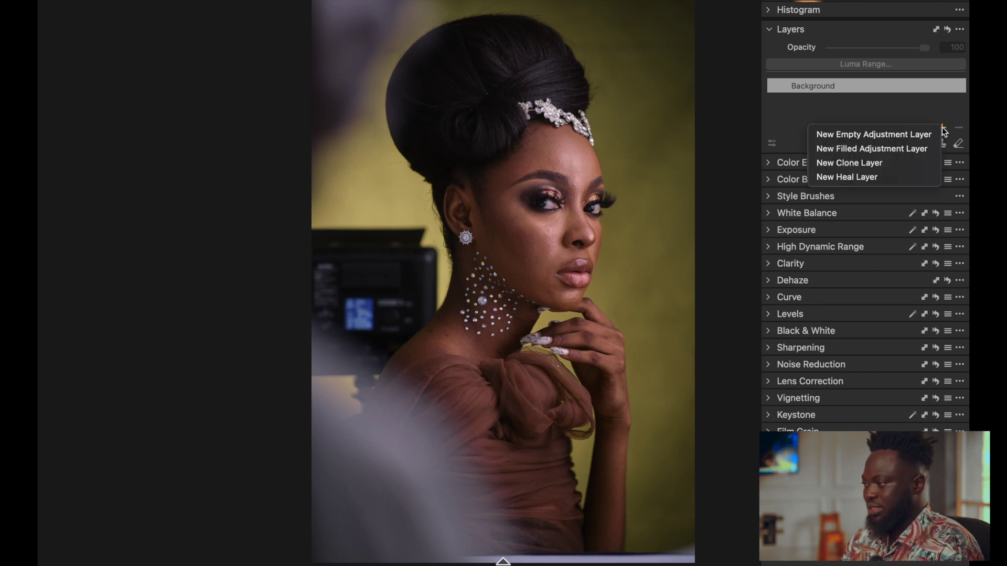
{"action": "left_click", "coordinate": [891, 149]}
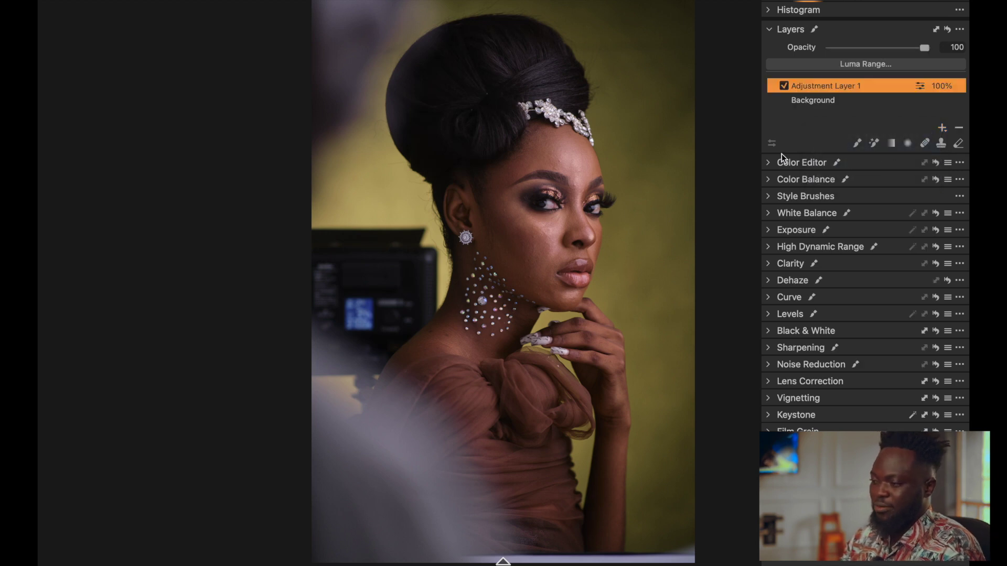
Check the new layer's mask coverage on the photo and show the Highlight wheel in Color Balance.
{"action": "key", "text": "m"}
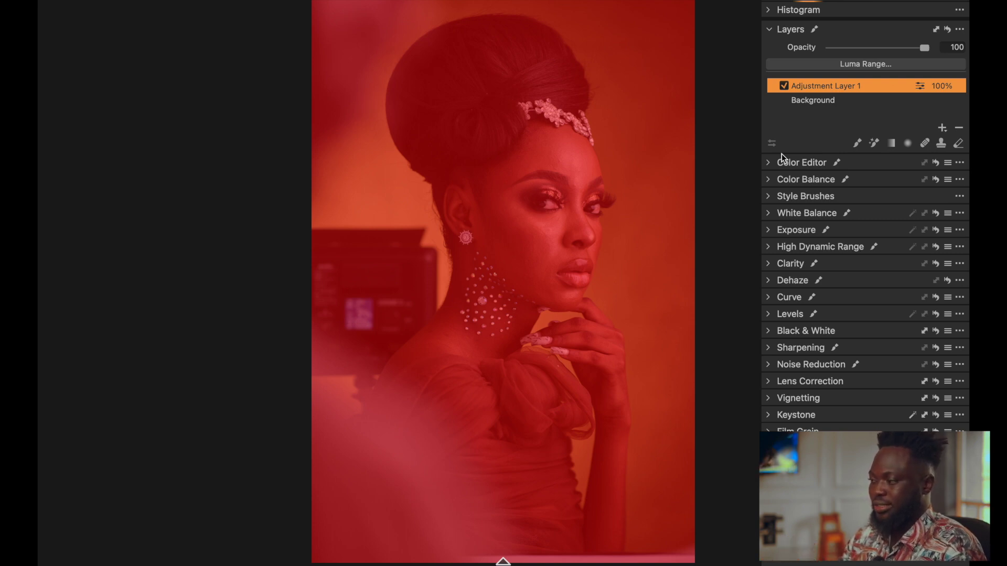
{"action": "key", "text": "m"}
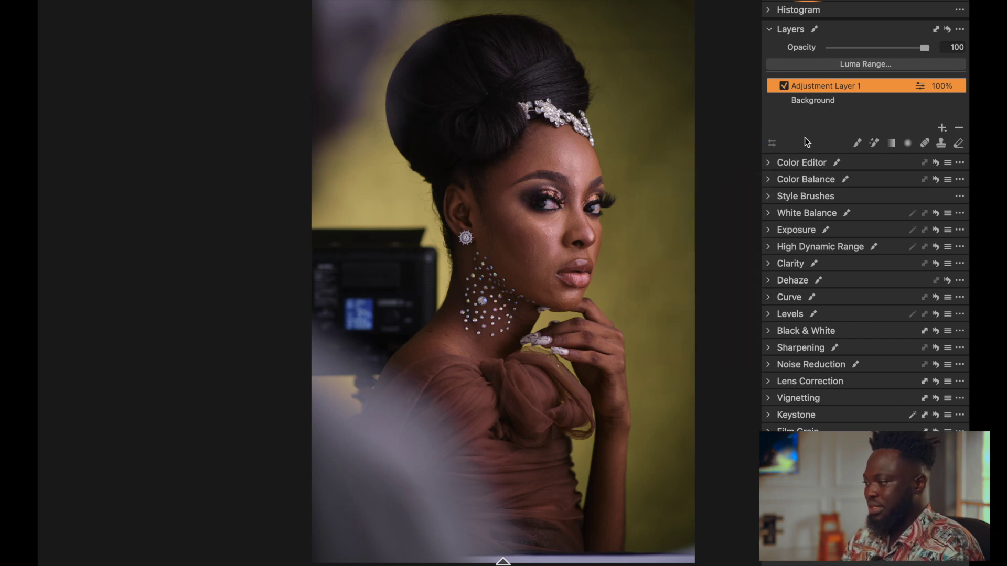
{"action": "left_click", "coordinate": [790, 178]}
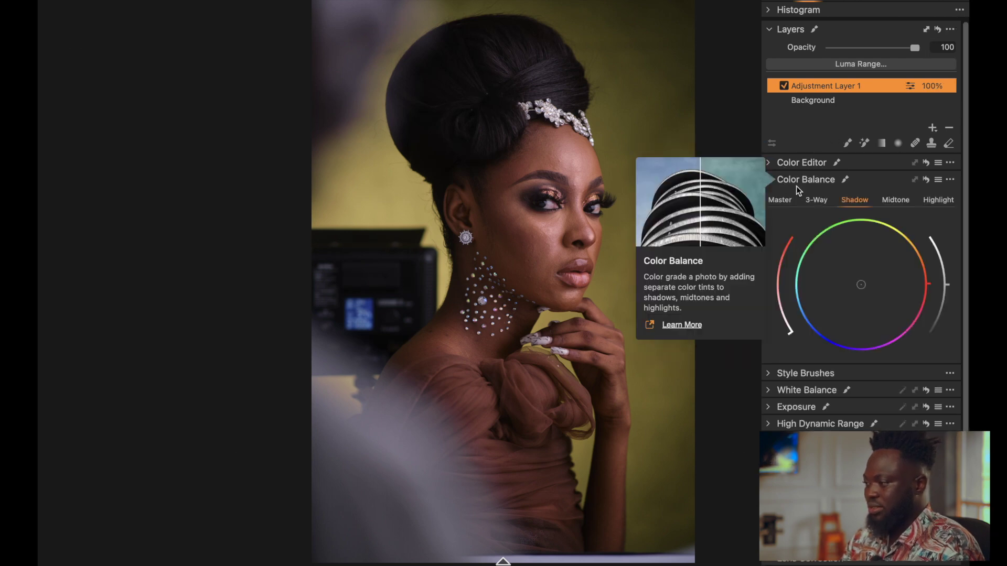
{"action": "left_click", "coordinate": [942, 181]}
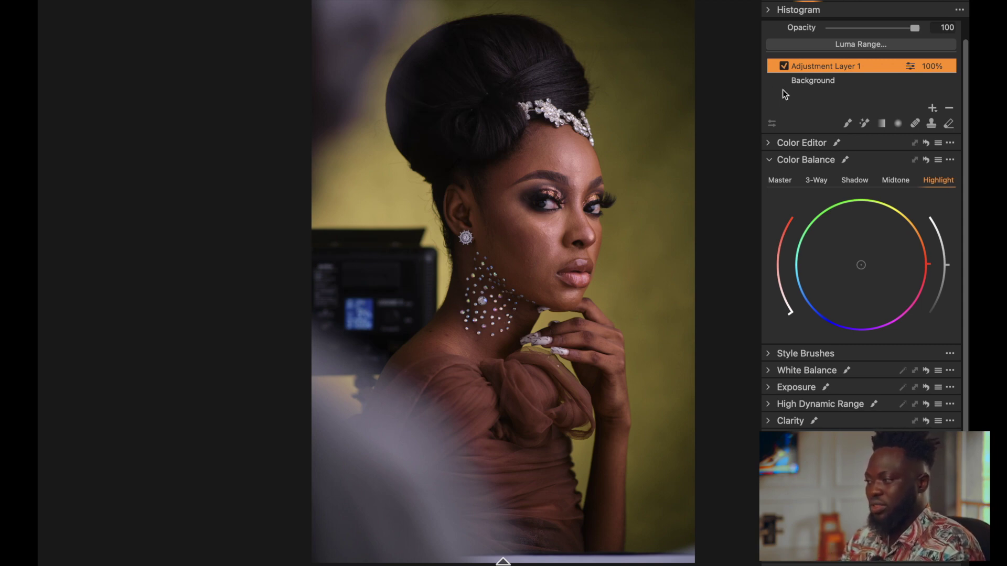
Examine the Background layer's Skin Tone settings in the Color Editor and collapse them again.
{"action": "left_click", "coordinate": [810, 81]}
{"action": "left_click", "coordinate": [798, 143]}
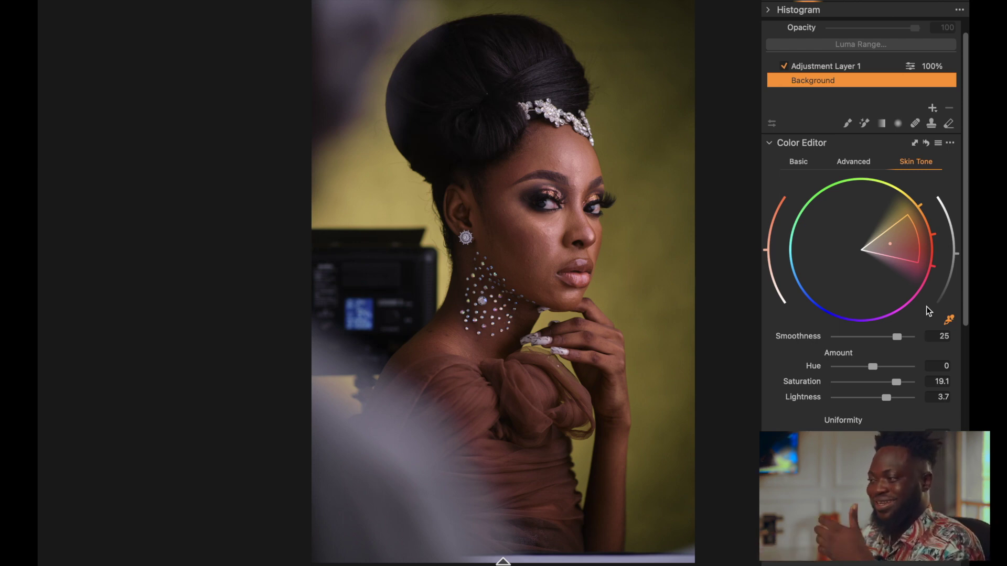
{"action": "left_click", "coordinate": [769, 143]}
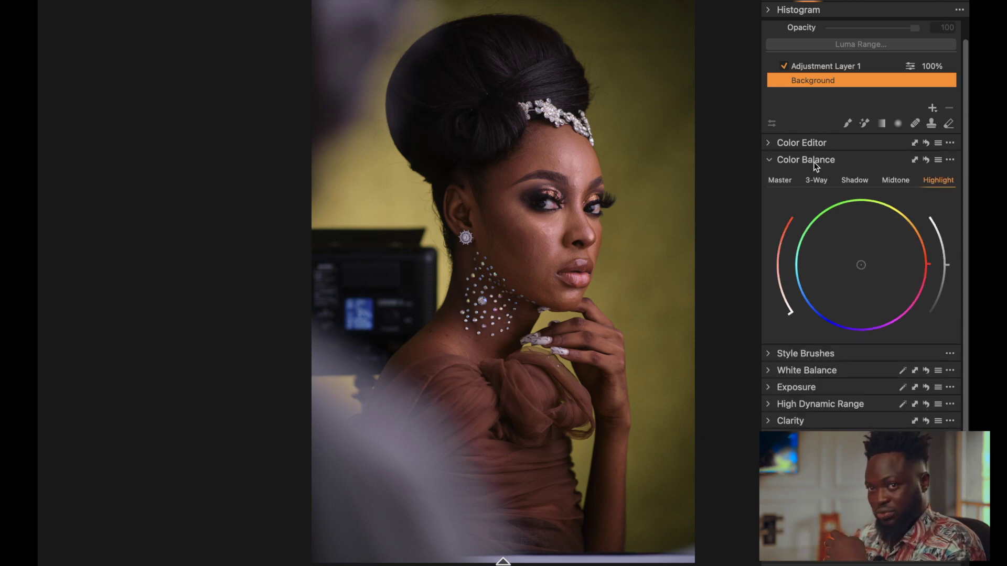
{"action": "mouse_move", "coordinate": [813, 162]}
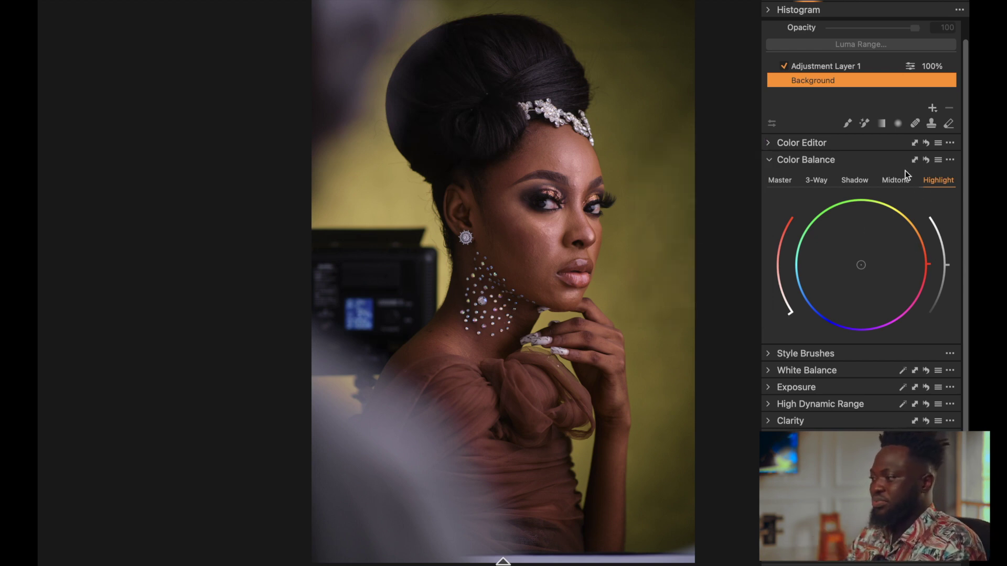
Rename the filled adjustment layer as High Light.
{"action": "left_click", "coordinate": [825, 67]}
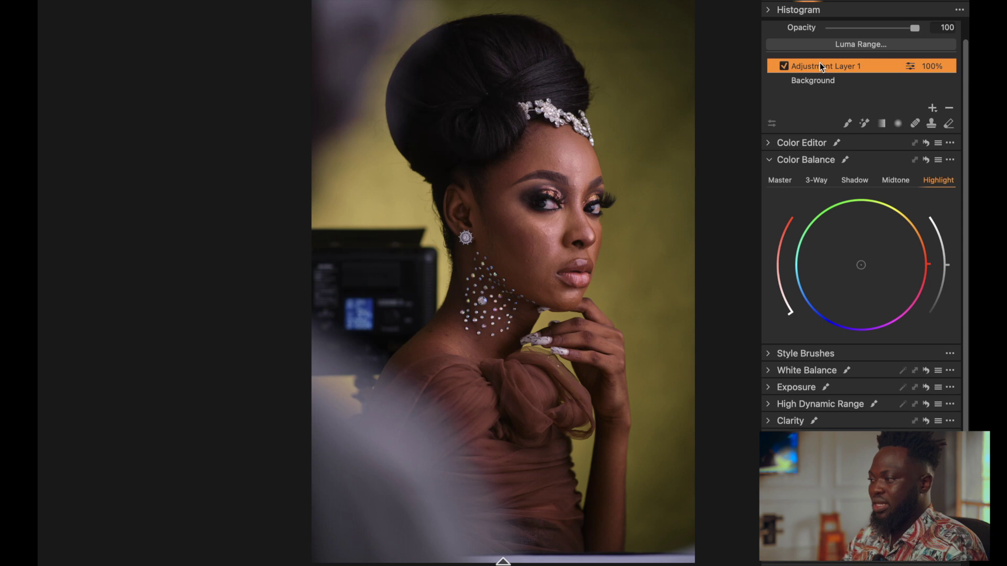
{"action": "double_click", "coordinate": [819, 63]}
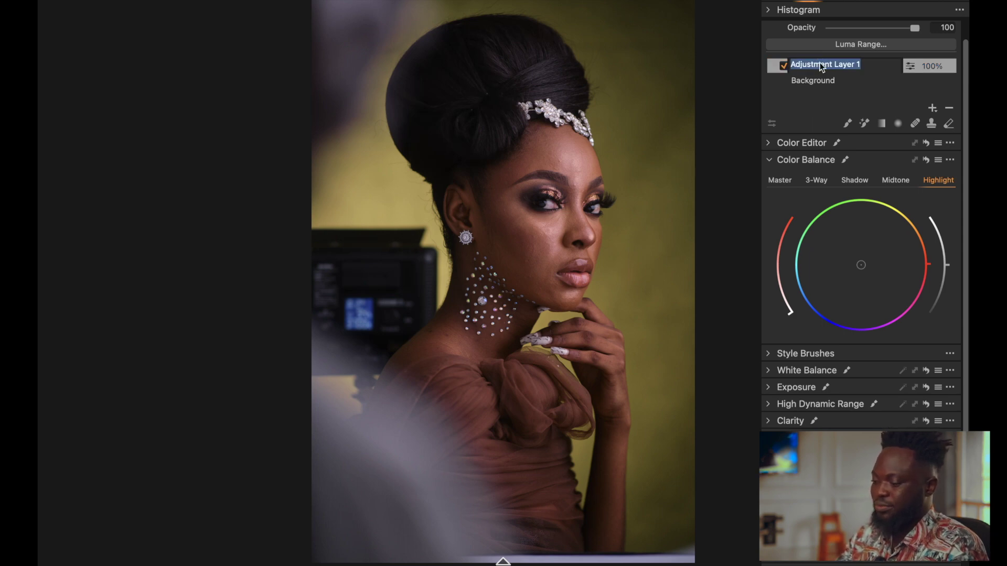
{"action": "type", "text": "High L"}
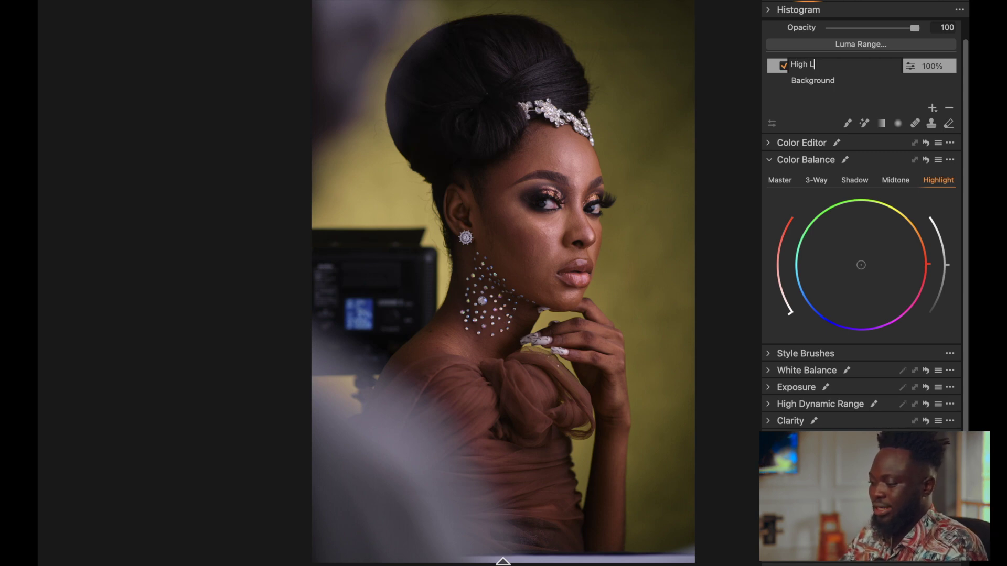
{"action": "type", "text": "ight"}
{"action": "key", "text": "Return"}
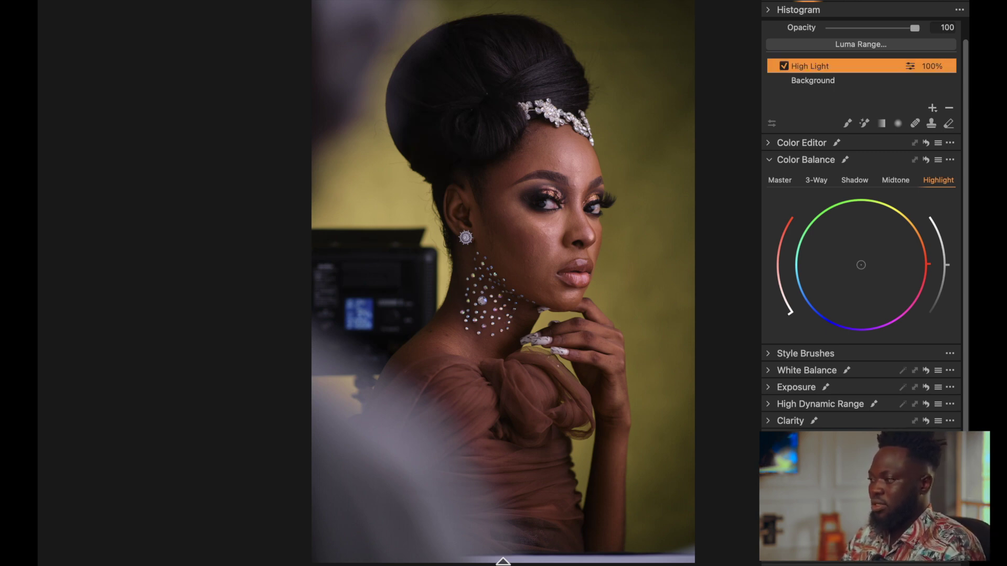
Tint the High Light layer's highlights cool green in Color Balance with strong saturation and a green hue.
{"action": "left_click_drag", "start_coordinate": [861, 263], "coordinate": [849, 270]}
{"action": "double_click", "coordinate": [852, 271]}
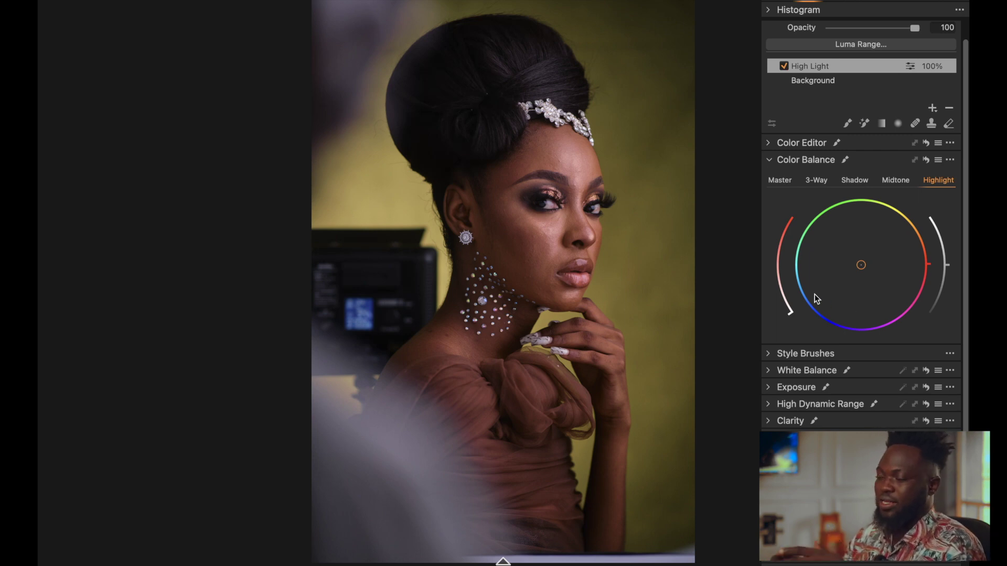
{"action": "left_click_drag", "start_coordinate": [789, 313], "coordinate": [775, 239]}
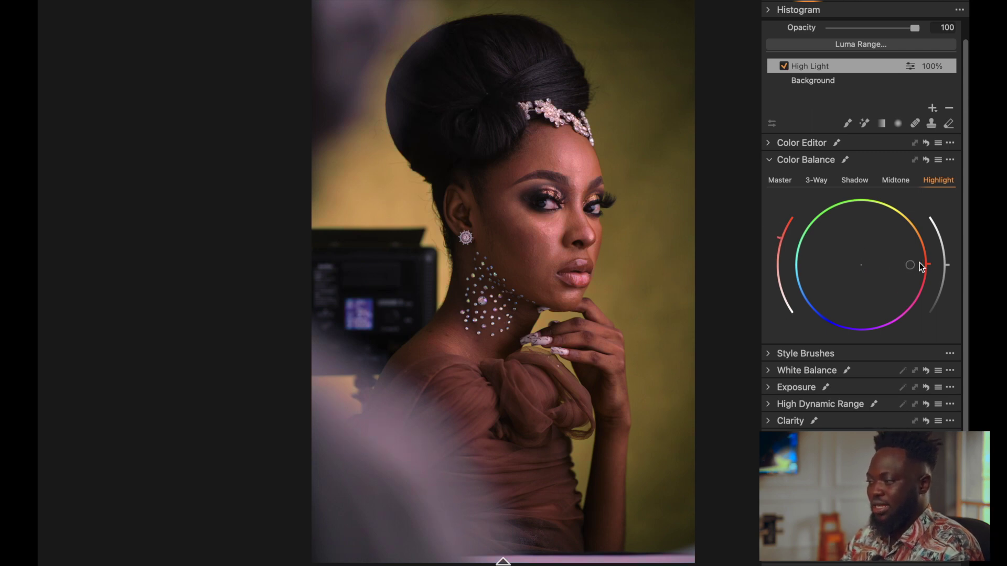
{"action": "mouse_move", "coordinate": [927, 264]}
{"action": "left_mouse_down"}
{"action": "mouse_move", "coordinate": [929, 277]}
{"action": "mouse_move", "coordinate": [895, 307]}
{"action": "mouse_move", "coordinate": [842, 307]}
{"action": "mouse_move", "coordinate": [823, 288]}
{"action": "mouse_move", "coordinate": [827, 260]}
{"action": "mouse_move", "coordinate": [849, 244]}
{"action": "mouse_move", "coordinate": [817, 270]}
{"action": "mouse_move", "coordinate": [816, 251]}
{"action": "mouse_move", "coordinate": [830, 242]}
{"action": "left_mouse_up"}
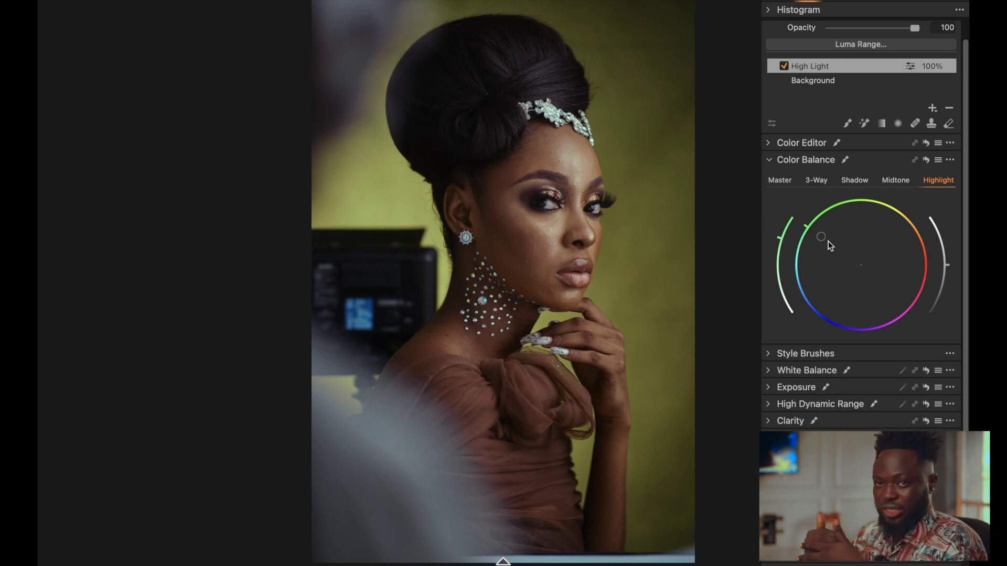
{"action": "left_click_drag", "start_coordinate": [781, 241], "coordinate": [738, 223]}
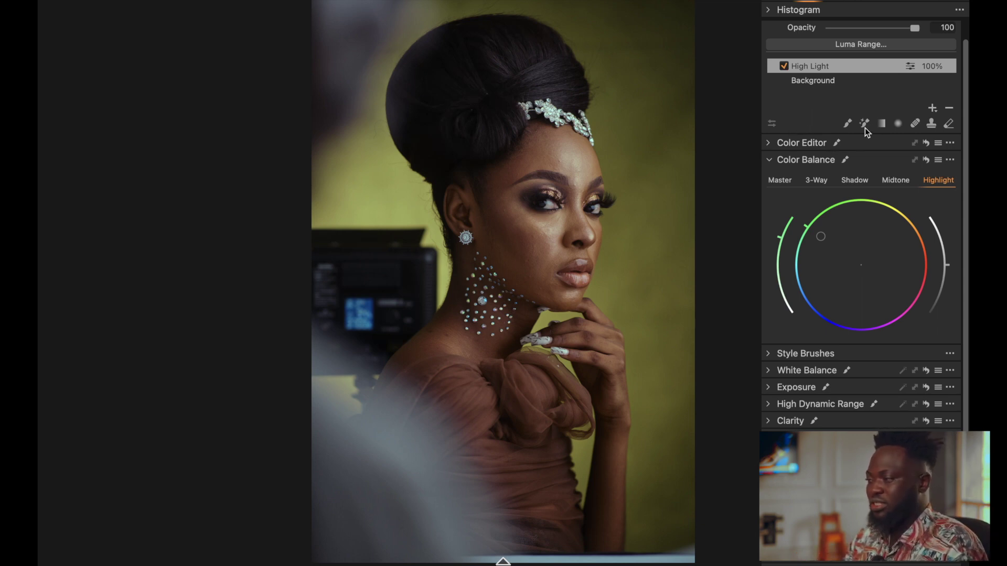
Add another filled adjustment layer above High Light and name it Shadow.
{"action": "scroll", "coordinate": [886, 98], "scroll_direction": "up", "scroll_amount": 1}
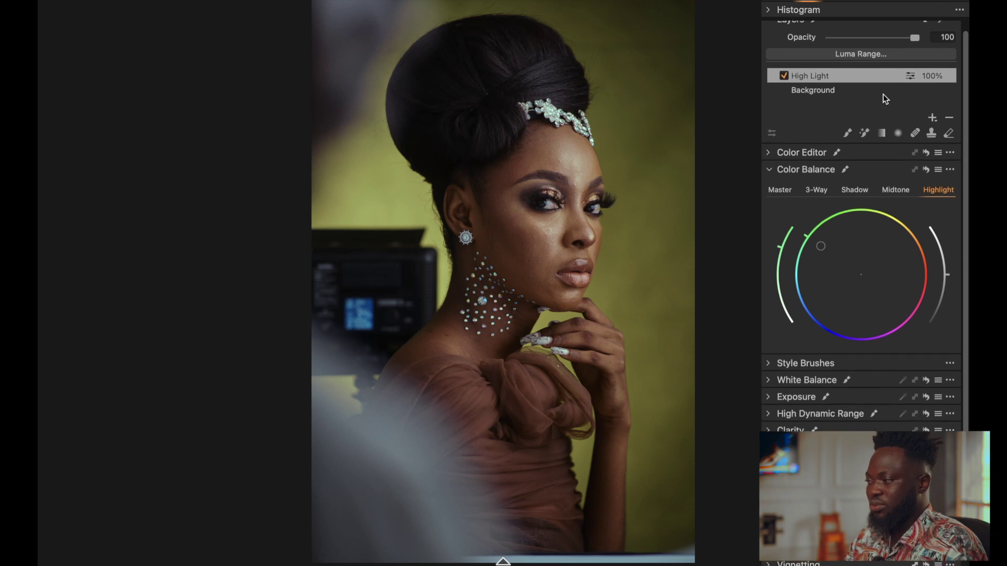
{"action": "left_click", "coordinate": [933, 119]}
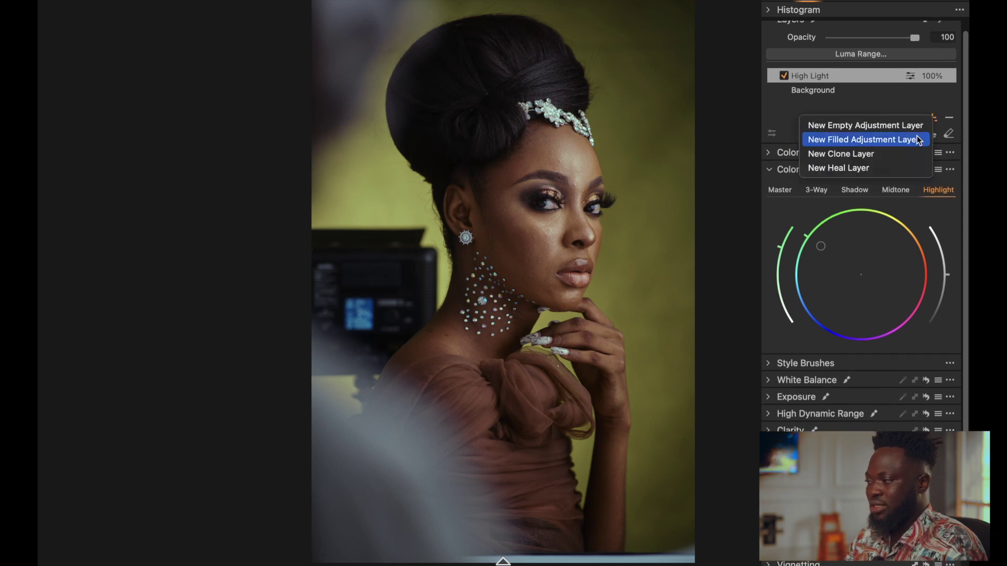
{"action": "left_click", "coordinate": [868, 139]}
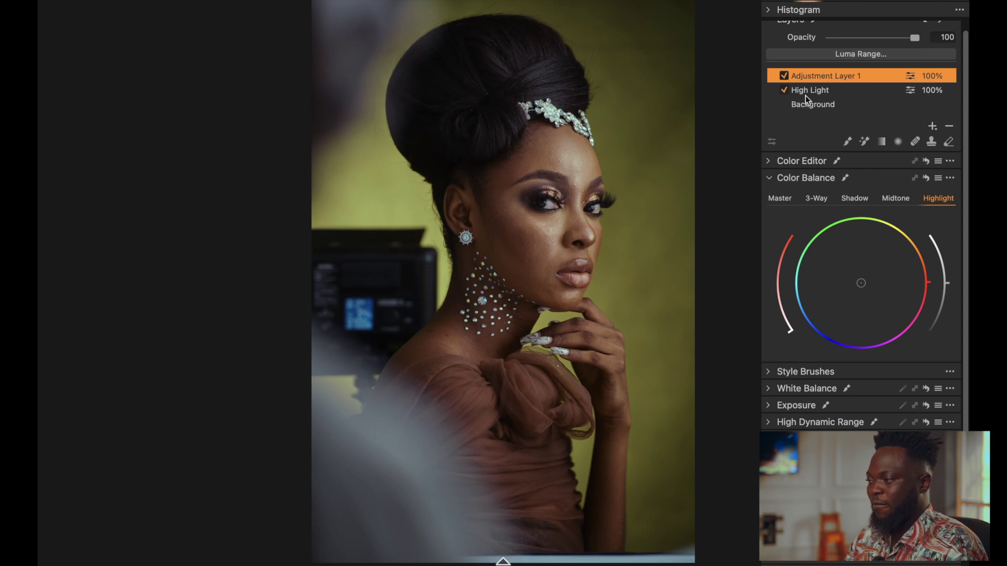
{"action": "double_click", "coordinate": [838, 71]}
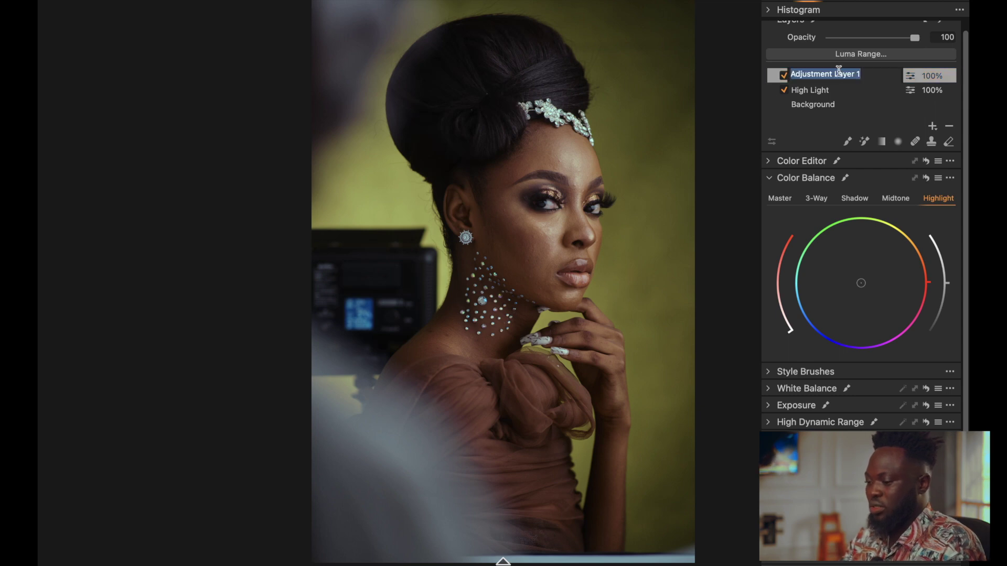
{"action": "type", "text": "Shadow"}
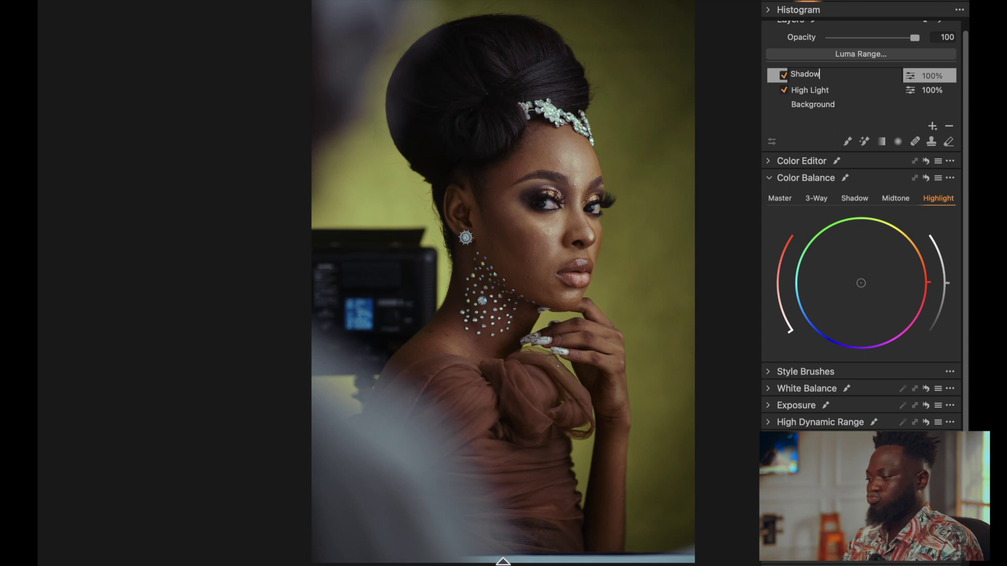
{"action": "key", "text": "Return"}
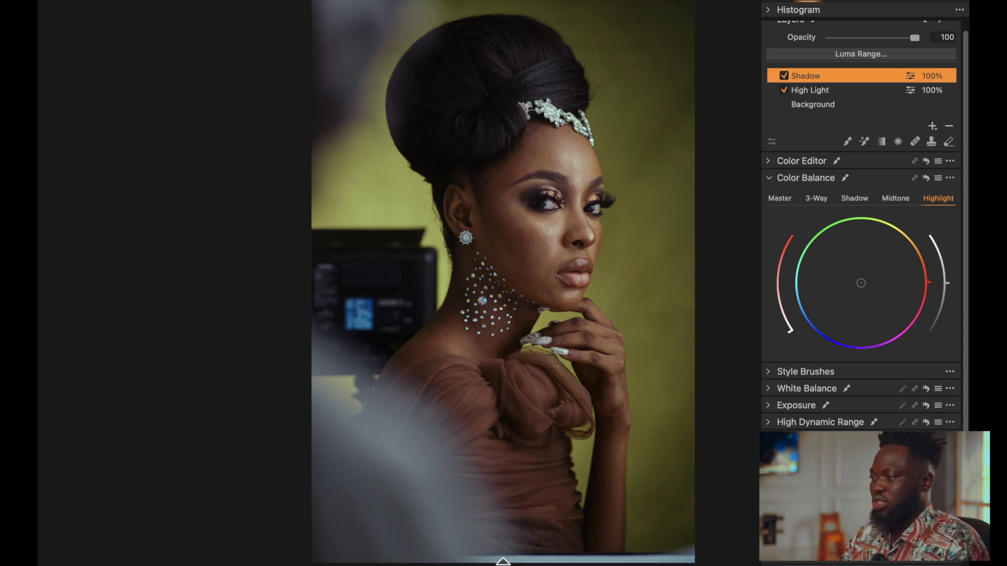
Tint the Shadow layer's shadows blue in Color Balance, keeping the saturation low for a subtle effect.
{"action": "left_click", "coordinate": [860, 201]}
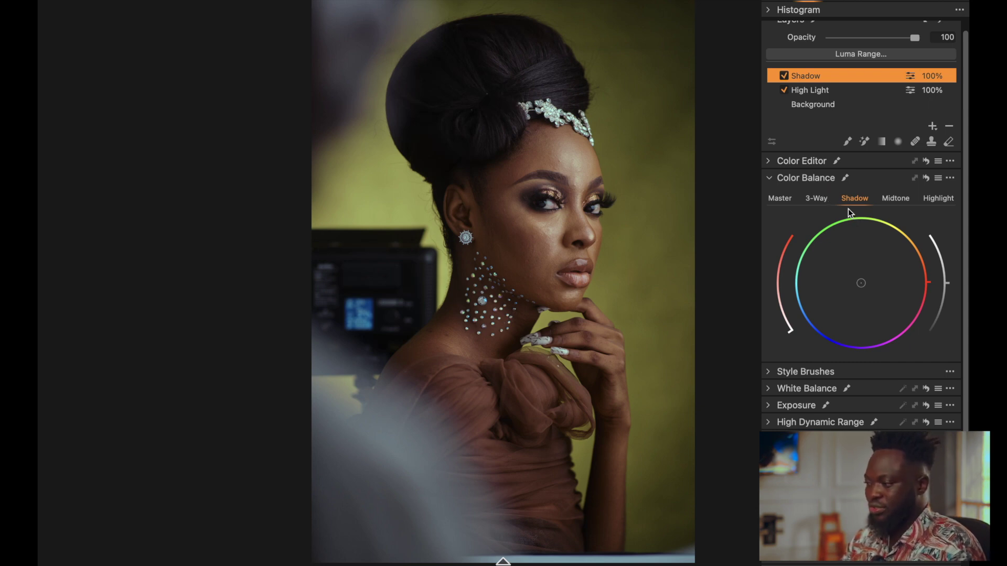
{"action": "left_click_drag", "start_coordinate": [787, 330], "coordinate": [770, 236]}
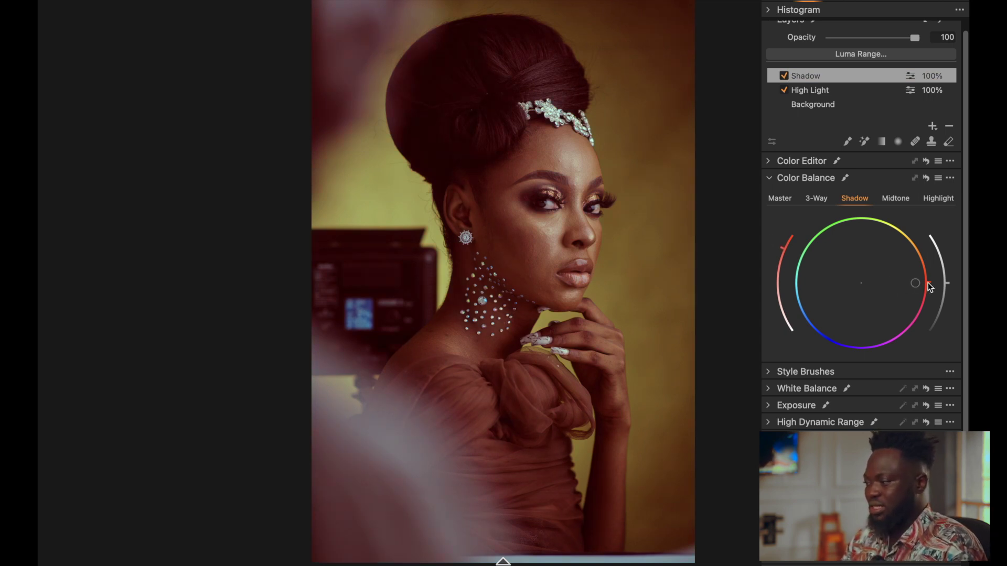
{"action": "left_click_drag", "start_coordinate": [930, 286], "coordinate": [811, 303]}
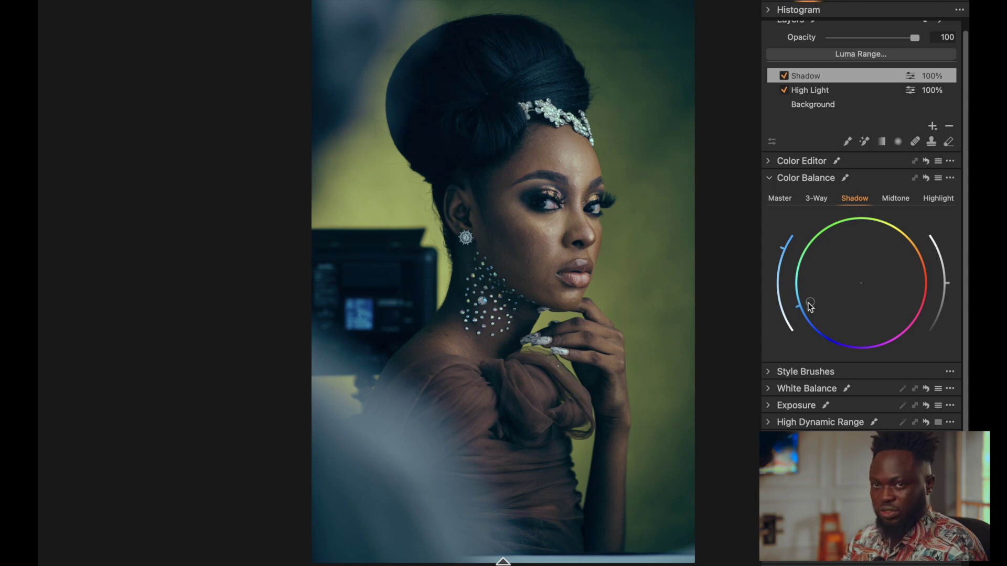
{"action": "left_click_drag", "start_coordinate": [784, 251], "coordinate": [782, 311]}
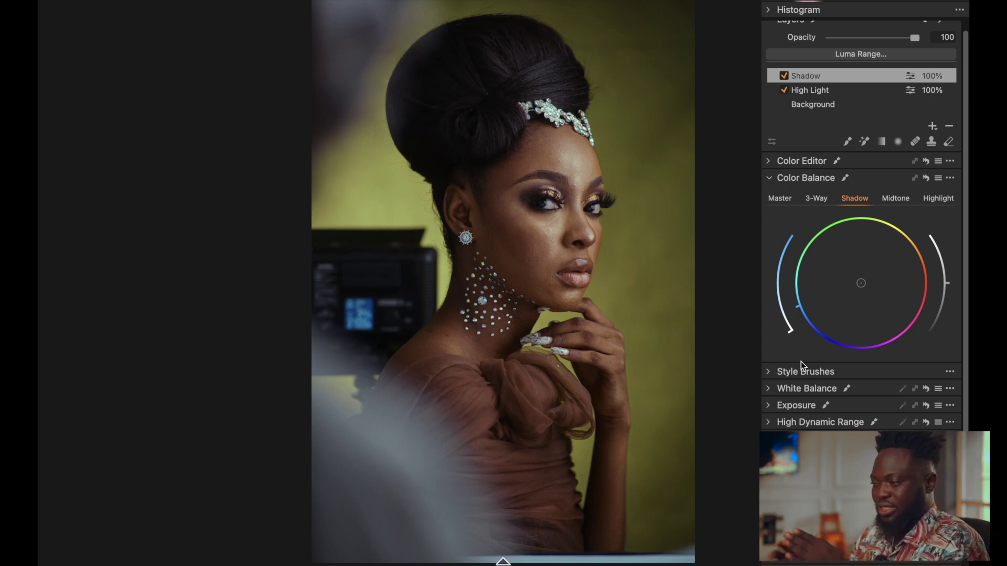
{"action": "key", "text": "super+t"}
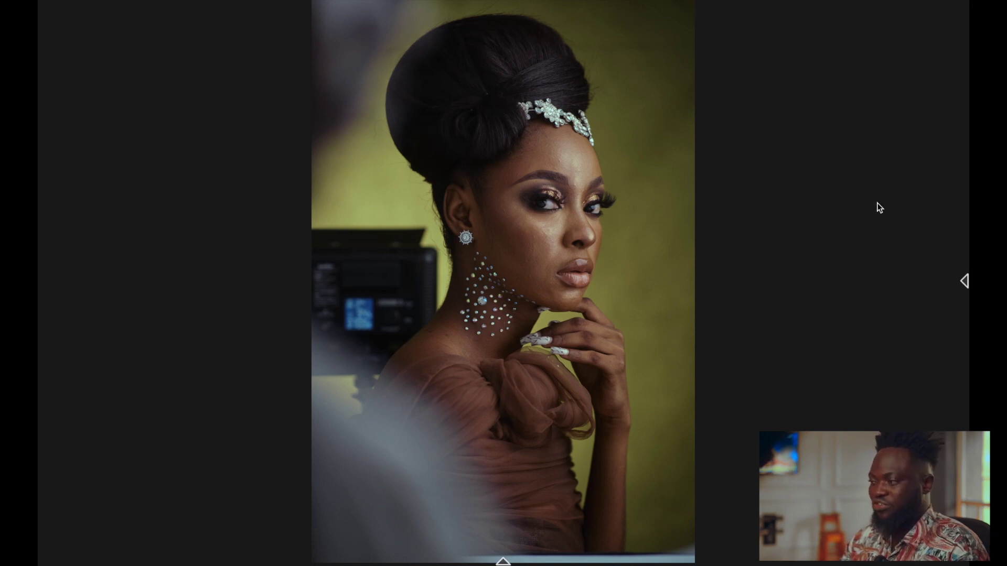
{"action": "mouse_move", "coordinate": [969, 257]}
{"action": "mouse_move", "coordinate": [788, 330]}
{"action": "left_mouse_down"}
{"action": "mouse_move", "coordinate": [758, 248]}
{"action": "mouse_move", "coordinate": [773, 316]}
{"action": "mouse_move", "coordinate": [809, 323]}
{"action": "mouse_move", "coordinate": [799, 313]}
{"action": "mouse_move", "coordinate": [809, 329]}
{"action": "mouse_move", "coordinate": [790, 276]}
{"action": "mouse_move", "coordinate": [802, 318]}
{"action": "mouse_move", "coordinate": [788, 340]}
{"action": "mouse_move", "coordinate": [771, 313]}
{"action": "left_mouse_up"}
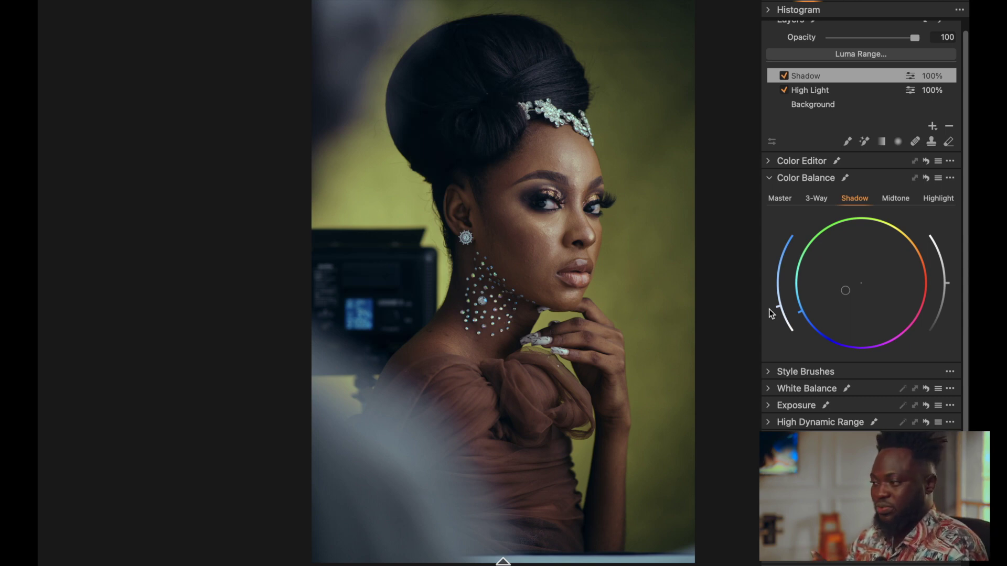
{"action": "left_click_drag", "start_coordinate": [780, 313], "coordinate": [774, 318]}
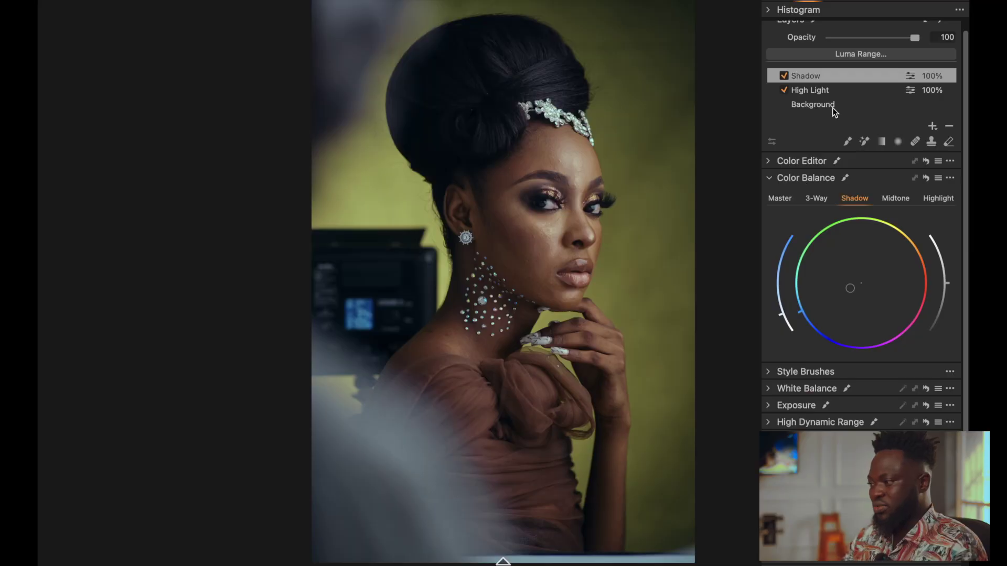
Lift the black point of the Background layer's red curve slightly to warm the shadows.
{"action": "left_click", "coordinate": [827, 106]}
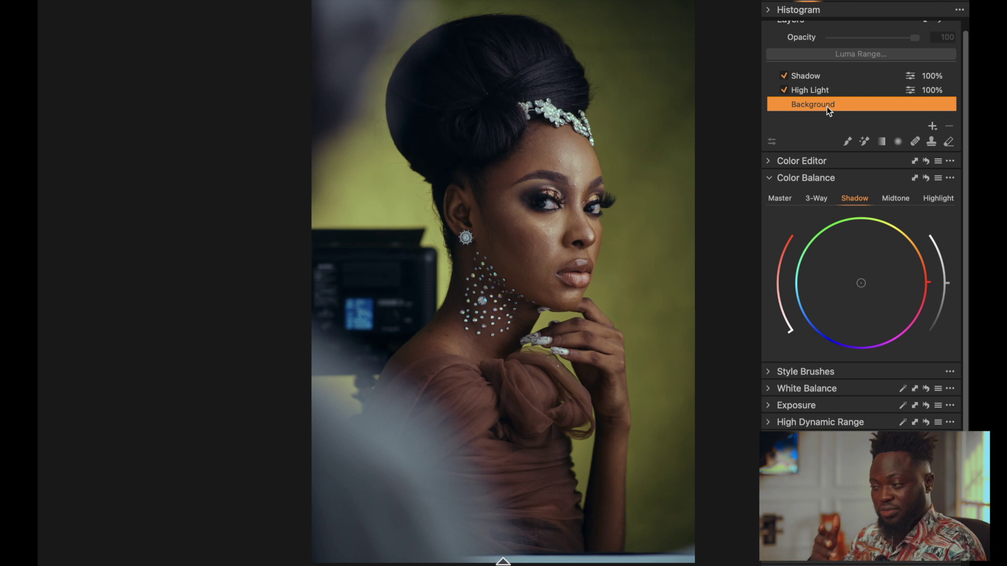
{"action": "scroll", "coordinate": [843, 317], "scroll_direction": "down", "scroll_amount": 3}
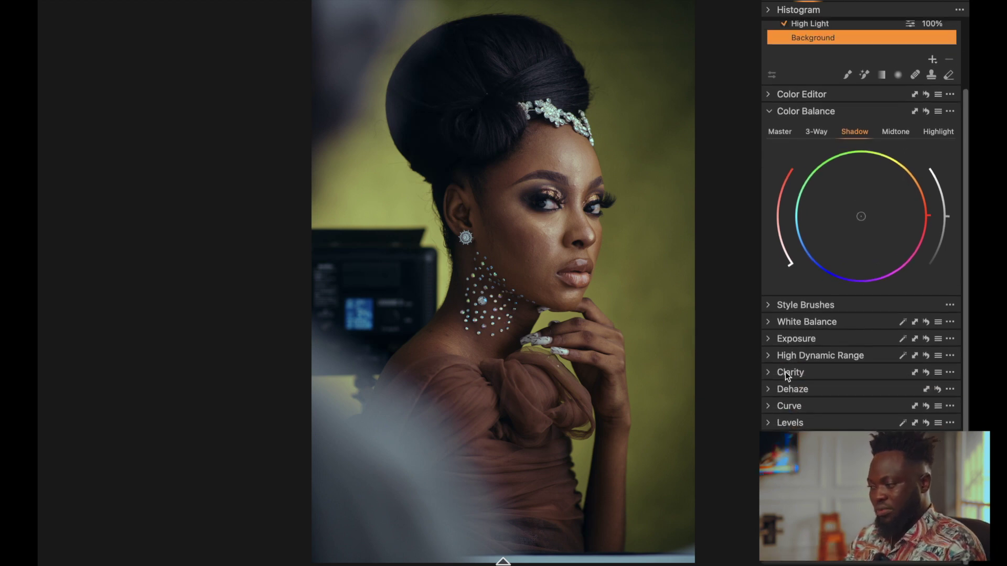
{"action": "scroll", "coordinate": [829, 118], "scroll_direction": "up", "scroll_amount": 2}
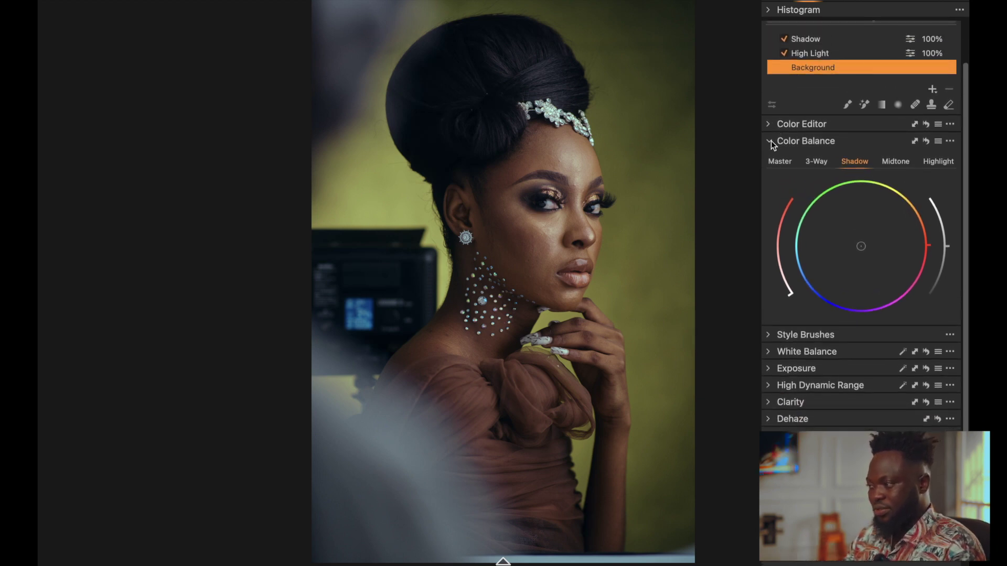
{"action": "left_click", "coordinate": [770, 141]}
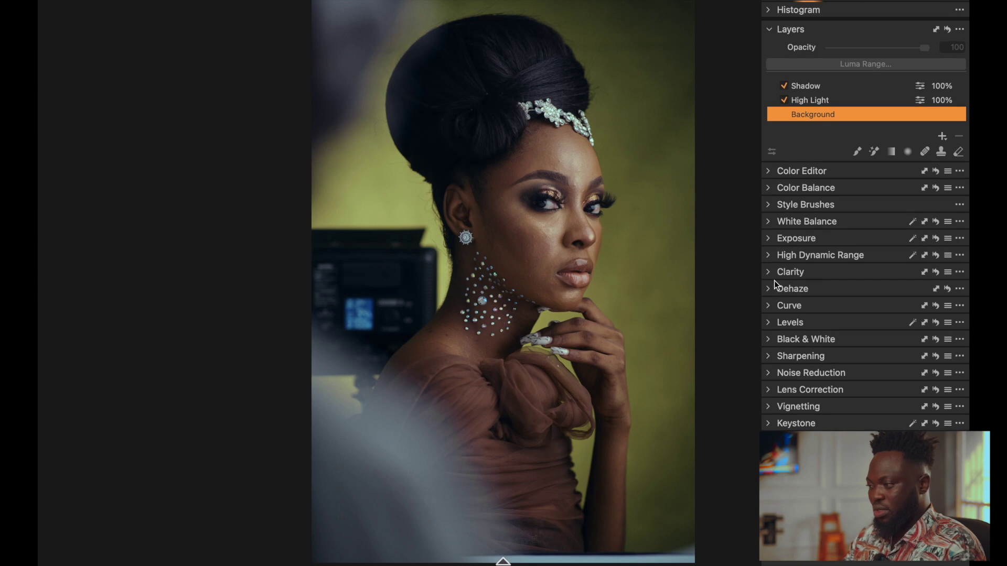
{"action": "left_click", "coordinate": [770, 306]}
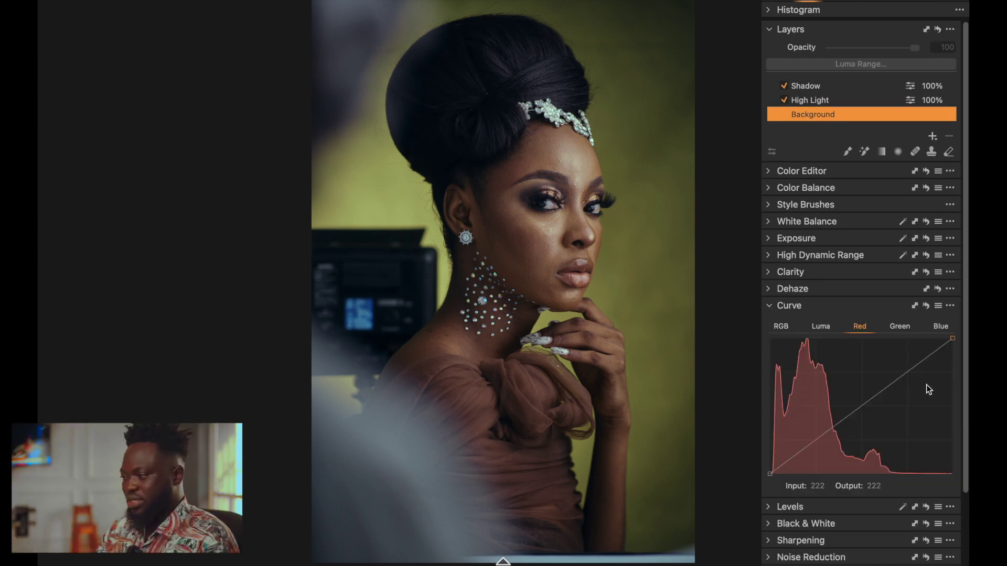
{"action": "scroll", "coordinate": [926, 385], "scroll_direction": "down", "scroll_amount": 1}
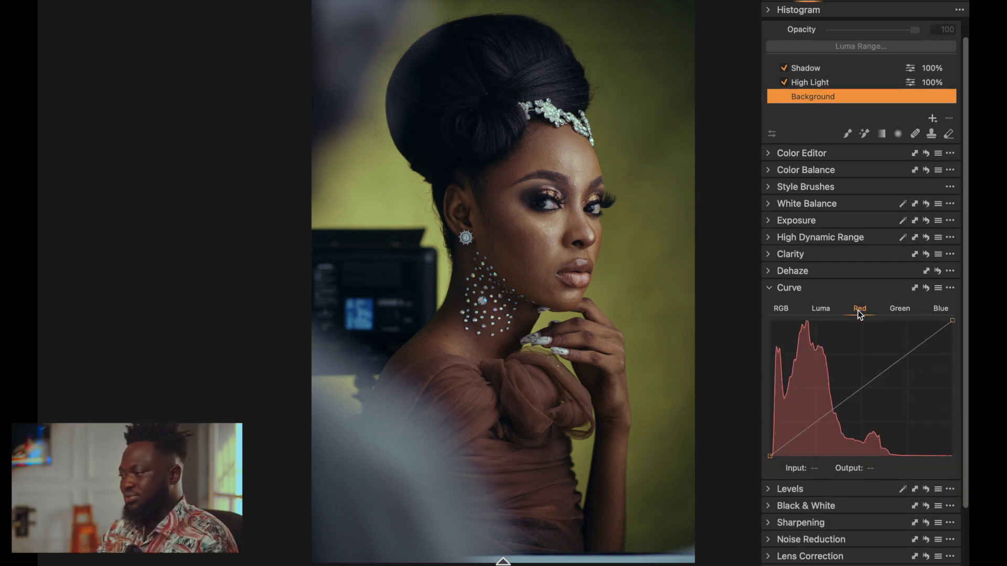
{"action": "left_click", "coordinate": [770, 455]}
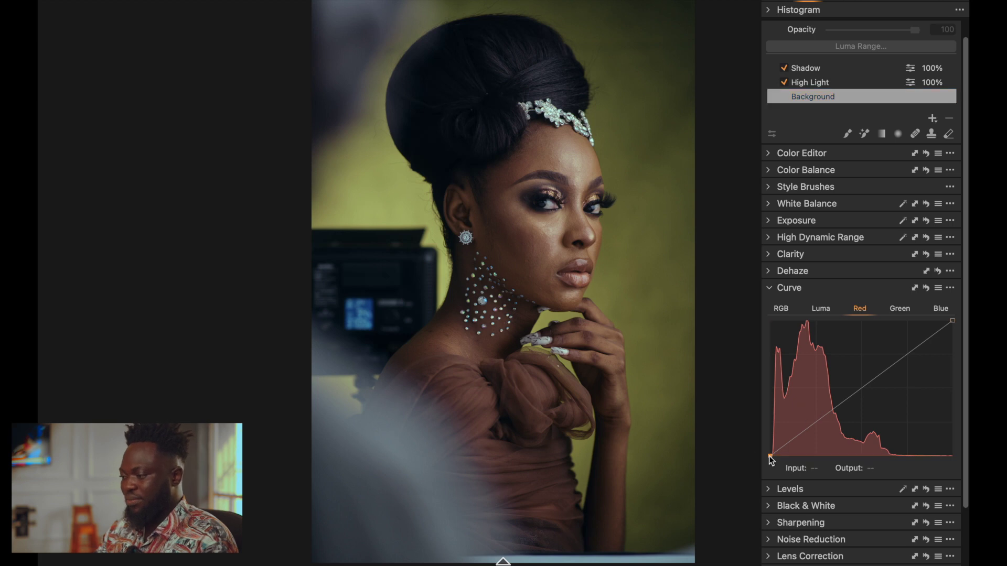
{"action": "left_click_drag", "start_coordinate": [766, 454], "coordinate": [757, 448]}
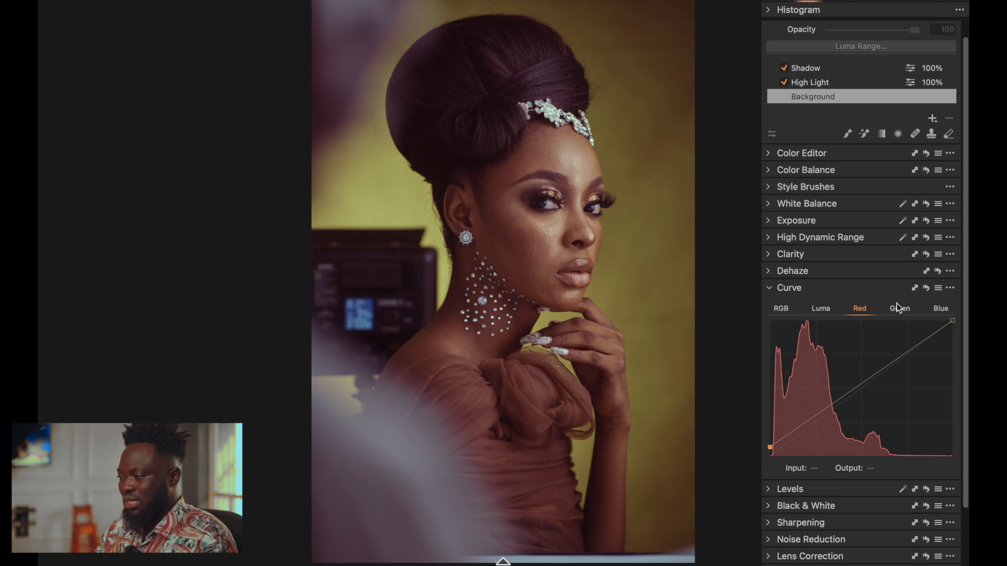
Raise the green curve's black point very slightly and lower the blue curve's white point to output 231.
{"action": "left_click", "coordinate": [898, 308]}
{"action": "left_click", "coordinate": [769, 458]}
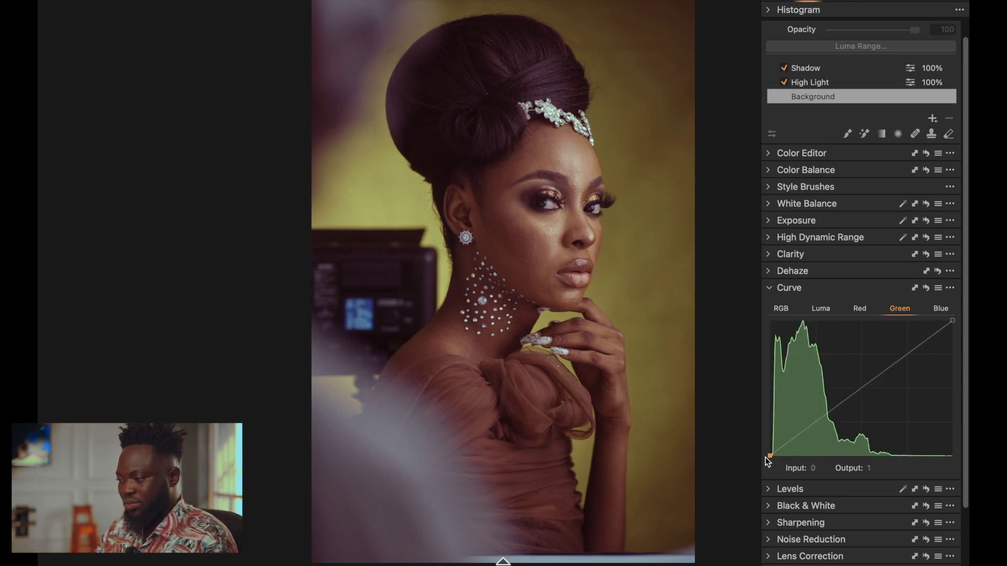
{"action": "left_click_drag", "start_coordinate": [760, 455], "coordinate": [760, 455]}
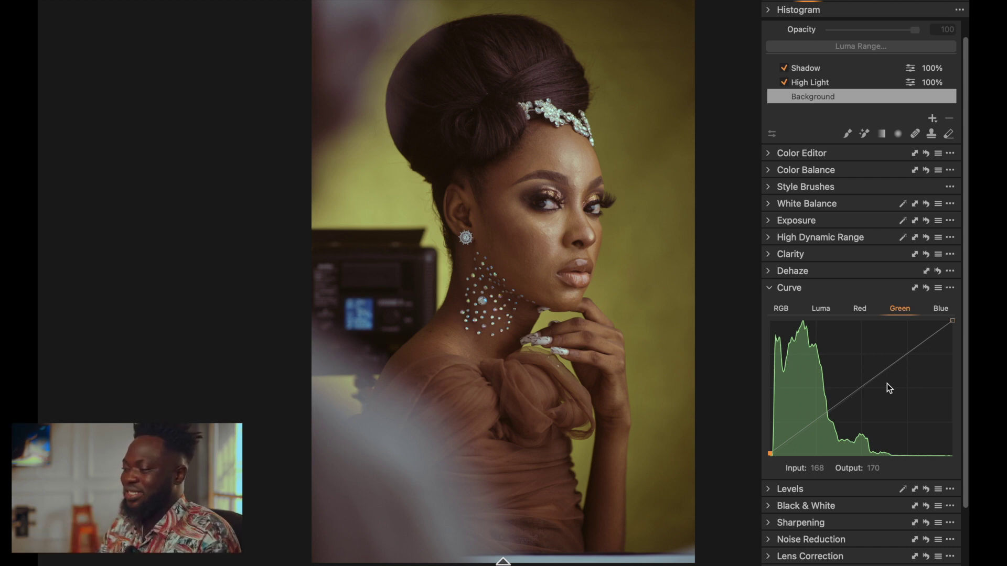
{"action": "left_click", "coordinate": [941, 309]}
{"action": "mouse_move", "coordinate": [769, 455]}
{"action": "left_mouse_down"}
{"action": "mouse_move", "coordinate": [754, 456]}
{"action": "mouse_move", "coordinate": [765, 459]}
{"action": "left_mouse_up"}
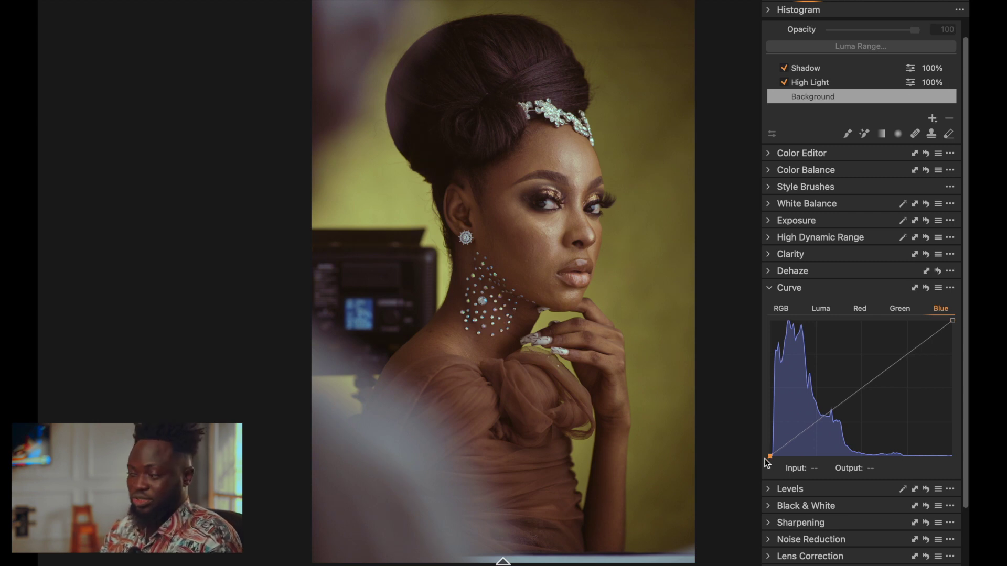
{"action": "left_click", "coordinate": [952, 321]}
{"action": "left_click_drag", "start_coordinate": [952, 321], "coordinate": [962, 334]}
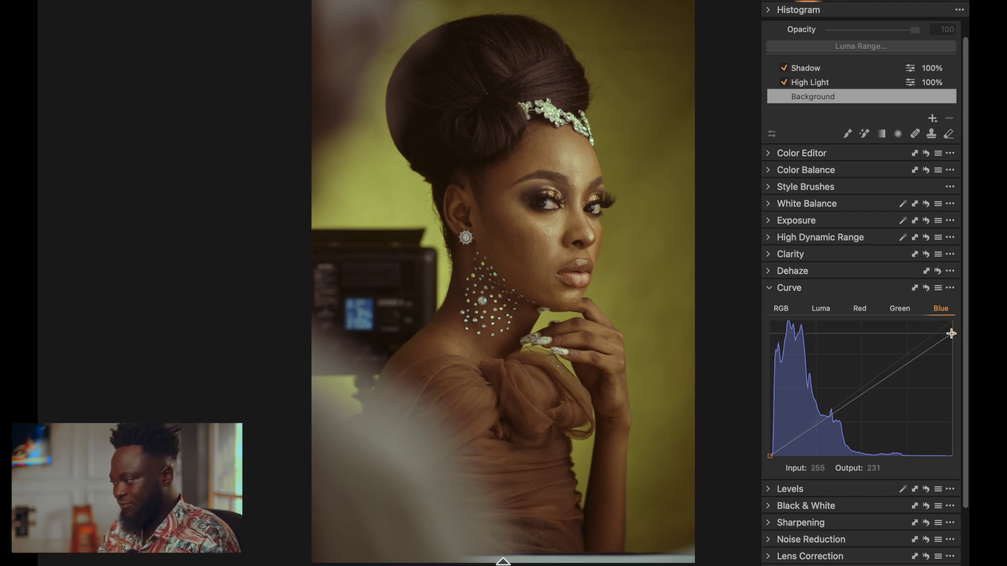
Move the red curve's white point inward and raise the blue curve's white point slightly.
{"action": "left_click", "coordinate": [860, 312]}
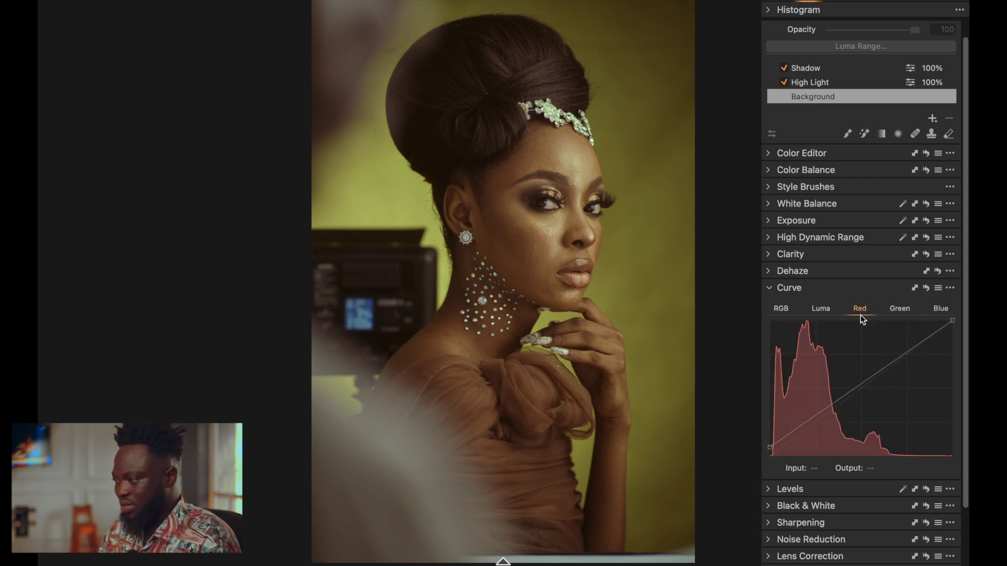
{"action": "mouse_move", "coordinate": [953, 321]}
{"action": "left_mouse_down"}
{"action": "mouse_move", "coordinate": [927, 313]}
{"action": "mouse_move", "coordinate": [955, 313]}
{"action": "mouse_move", "coordinate": [966, 342]}
{"action": "mouse_move", "coordinate": [956, 320]}
{"action": "mouse_move", "coordinate": [935, 318]}
{"action": "left_mouse_up"}
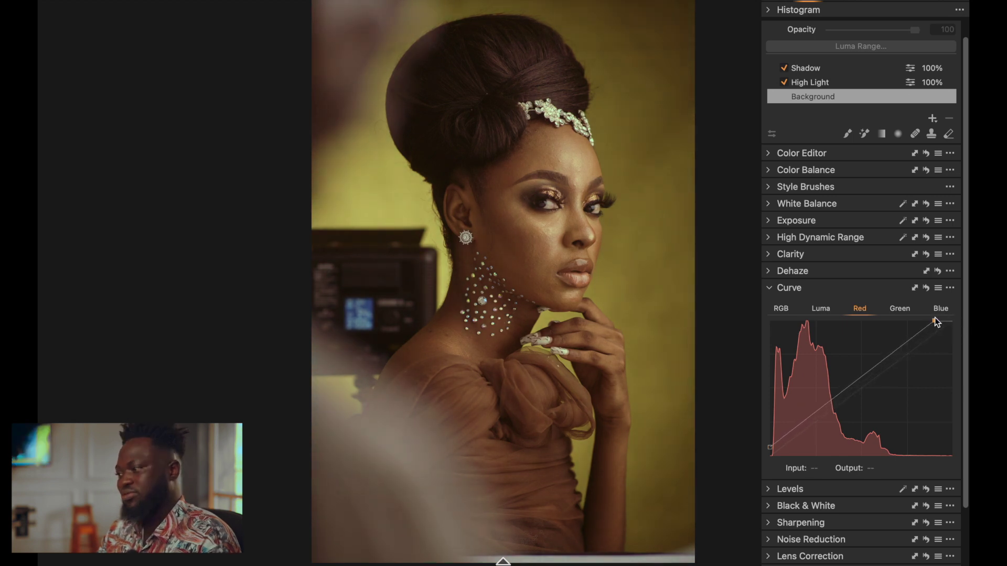
{"action": "left_click", "coordinate": [898, 308]}
{"action": "mouse_move", "coordinate": [953, 320]}
{"action": "left_mouse_down"}
{"action": "mouse_move", "coordinate": [953, 344]}
{"action": "mouse_move", "coordinate": [951, 322]}
{"action": "mouse_move", "coordinate": [938, 314]}
{"action": "mouse_move", "coordinate": [955, 323]}
{"action": "mouse_move", "coordinate": [935, 312]}
{"action": "mouse_move", "coordinate": [953, 347]}
{"action": "mouse_move", "coordinate": [955, 328]}
{"action": "left_mouse_up"}
{"action": "left_click", "coordinate": [941, 310]}
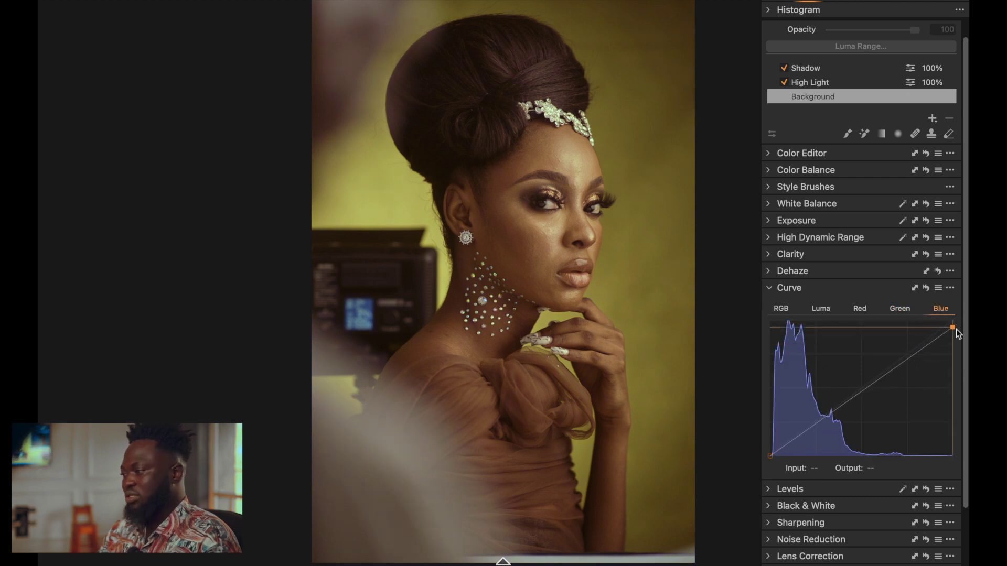
Set the red curve's white point to input 247, output 255, and the green one to about input 252, output 247.
{"action": "left_click", "coordinate": [872, 309]}
{"action": "mouse_move", "coordinate": [948, 321]}
{"action": "left_mouse_down"}
{"action": "mouse_move", "coordinate": [957, 332]}
{"action": "mouse_move", "coordinate": [945, 320]}
{"action": "left_mouse_up"}
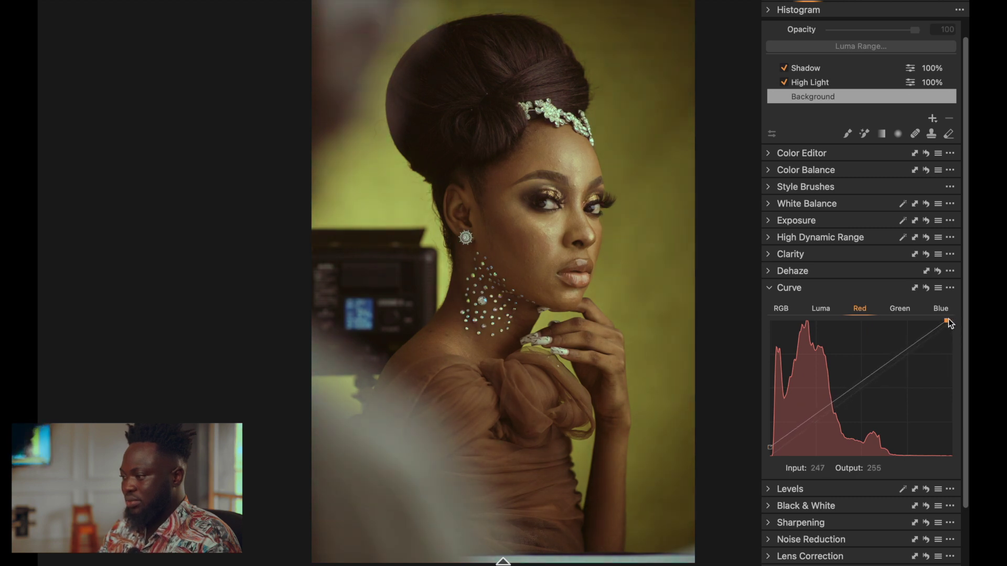
{"action": "left_click", "coordinate": [906, 310]}
{"action": "left_click_drag", "start_coordinate": [943, 319], "coordinate": [952, 323]}
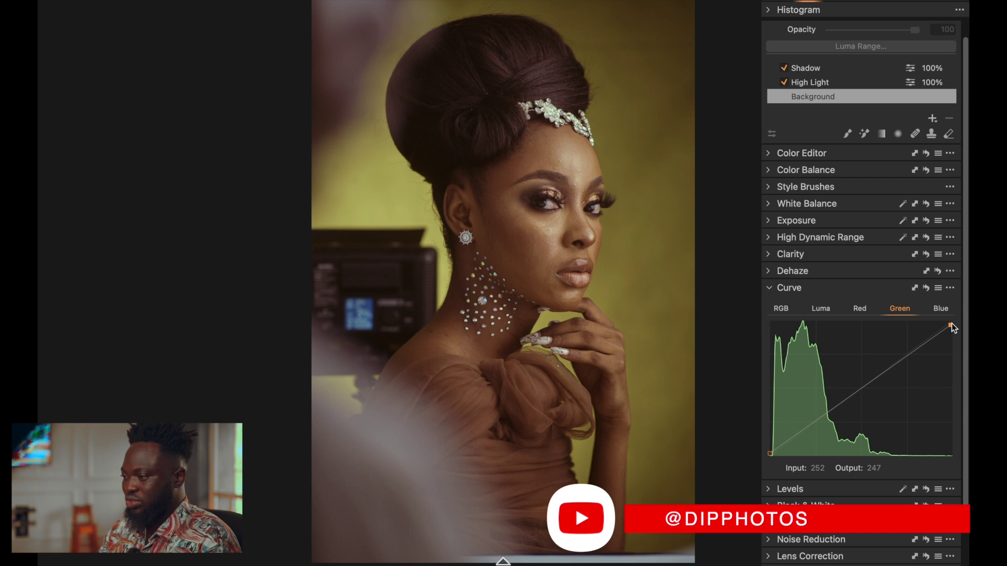
Lower the red curve's white point to output 234 at input 255.
{"action": "left_click", "coordinate": [941, 310]}
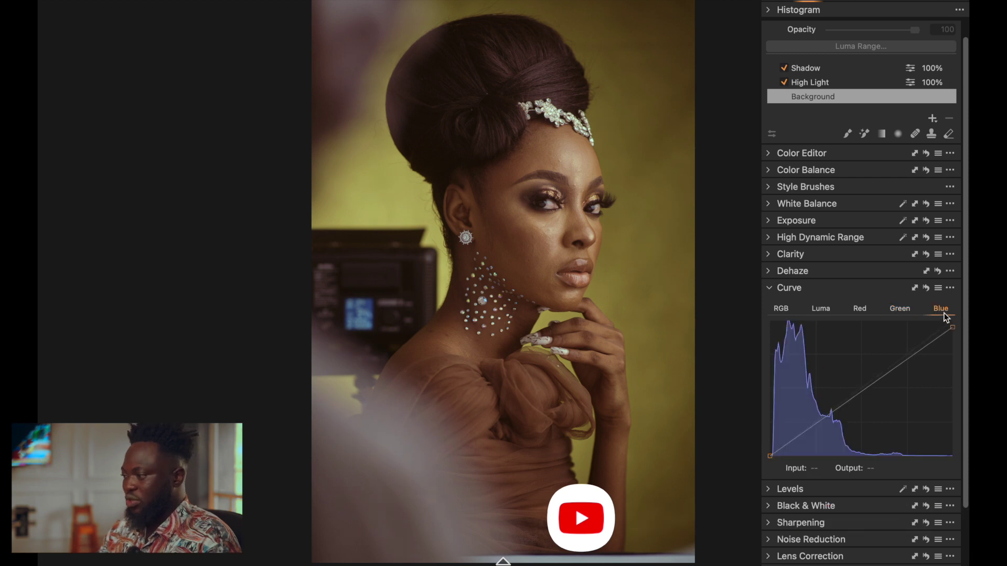
{"action": "mouse_move", "coordinate": [953, 328]}
{"action": "left_mouse_down"}
{"action": "mouse_move", "coordinate": [940, 315]}
{"action": "mouse_move", "coordinate": [956, 326]}
{"action": "left_mouse_up"}
{"action": "left_click", "coordinate": [902, 306]}
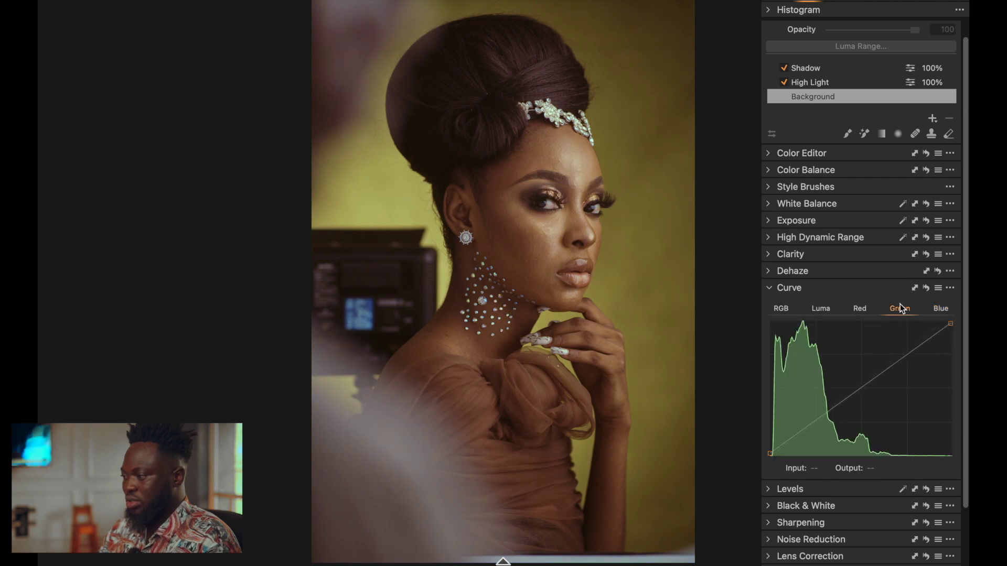
{"action": "left_click", "coordinate": [859, 310]}
{"action": "left_click_drag", "start_coordinate": [946, 320], "coordinate": [953, 332]}
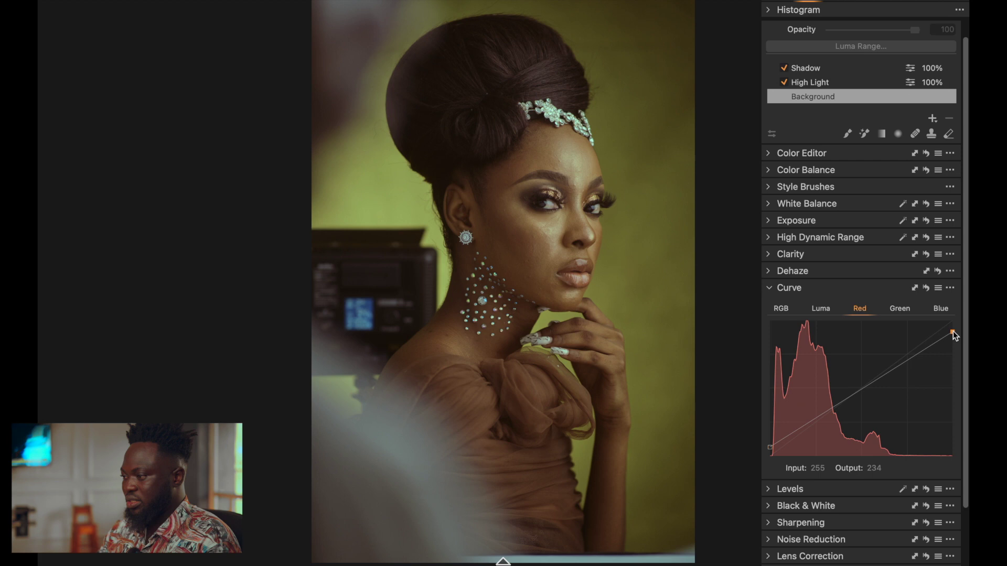
{"action": "mouse_move", "coordinate": [952, 332]}
{"action": "left_mouse_down"}
{"action": "mouse_move", "coordinate": [951, 322]}
{"action": "mouse_move", "coordinate": [954, 332]}
{"action": "left_mouse_up"}
Lower the blue curve's white point slightly and review the photo with the tools hidden.
{"action": "left_click", "coordinate": [901, 309]}
{"action": "left_click", "coordinate": [939, 309]}
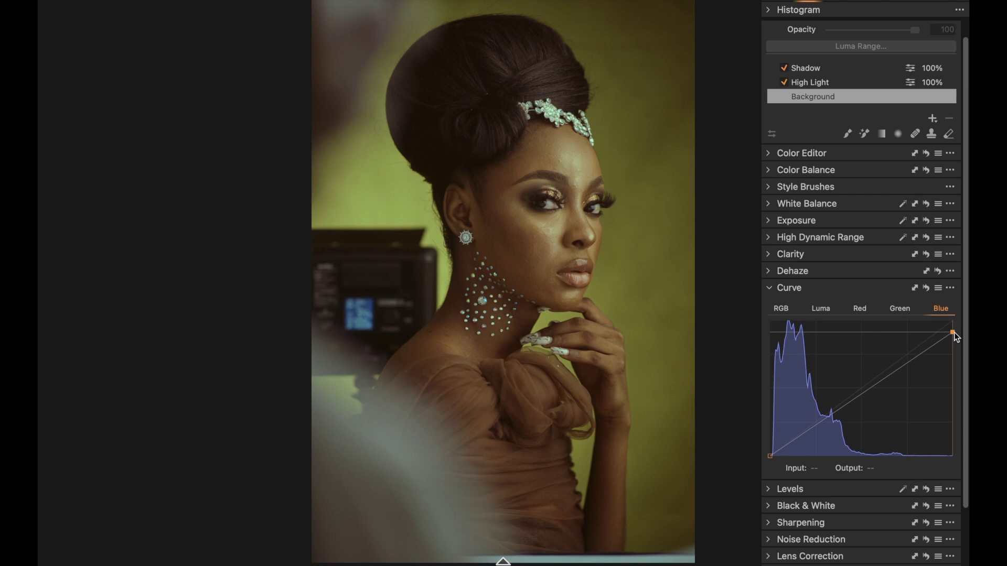
{"action": "key", "text": "ctrl+t"}
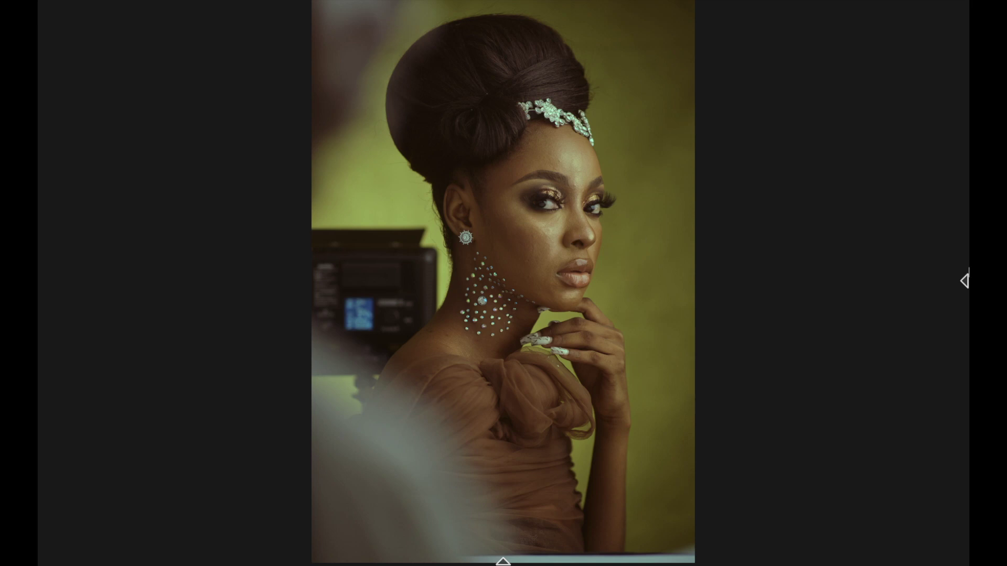
{"action": "key", "text": "ctrl+t"}
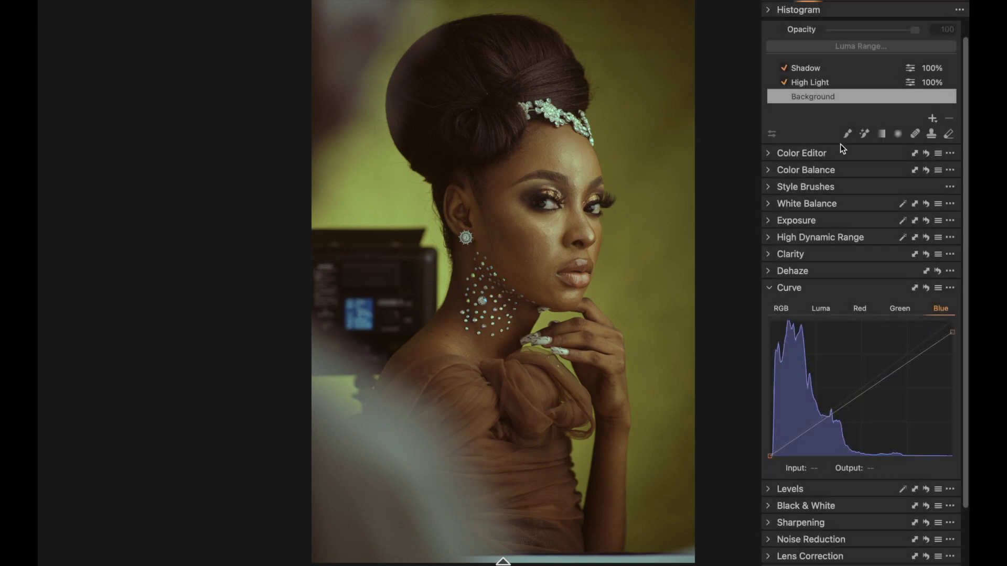
Fine-tune the saturation of the Shadow layer's blue shadow tint in Color Balance.
{"action": "left_click", "coordinate": [815, 70]}
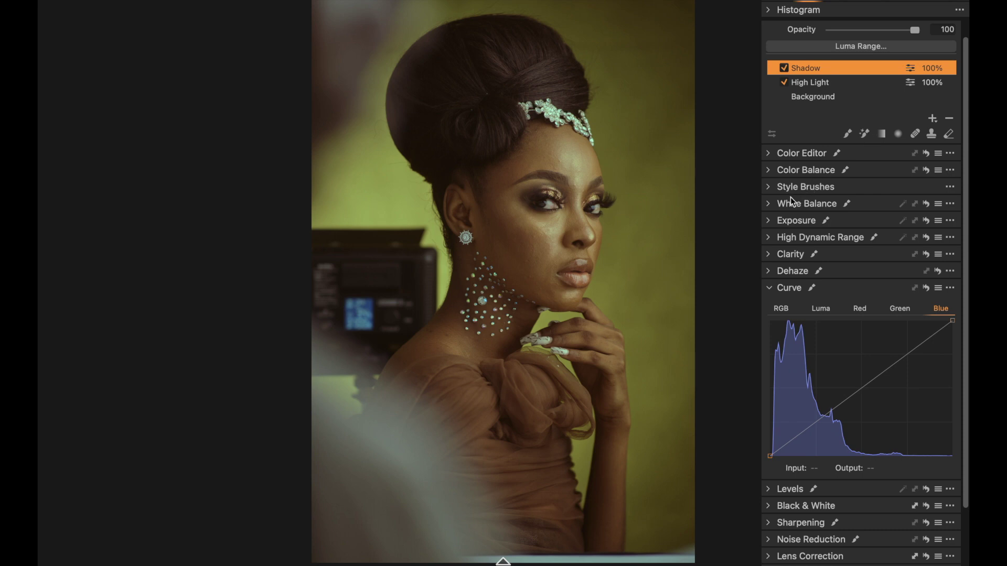
{"action": "left_click", "coordinate": [787, 171]}
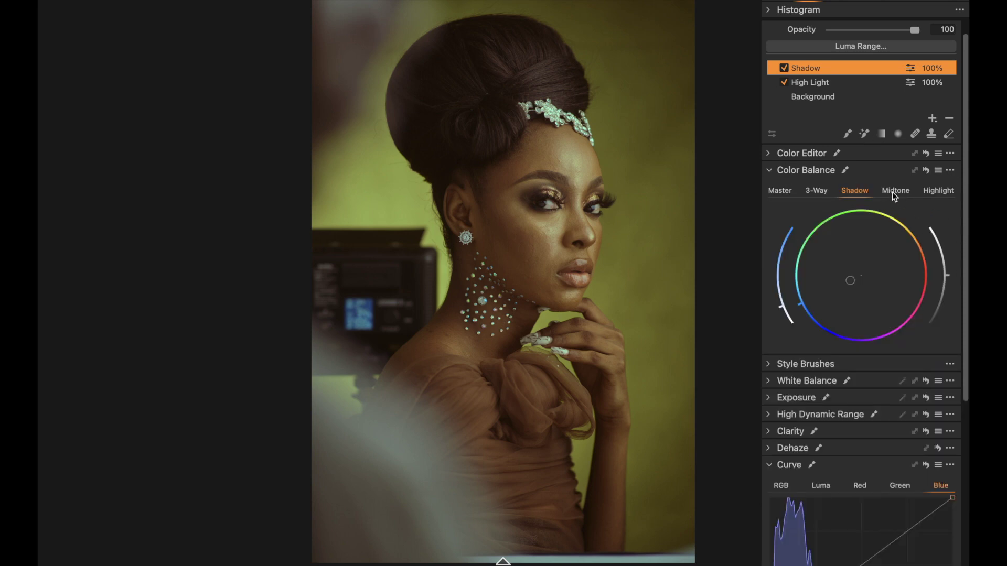
{"action": "left_click_drag", "start_coordinate": [829, 299], "coordinate": [756, 296]}
{"action": "left_click", "coordinate": [928, 192]}
{"action": "left_click", "coordinate": [847, 192]}
{"action": "mouse_move", "coordinate": [777, 297]}
{"action": "left_mouse_down"}
{"action": "mouse_move", "coordinate": [782, 308]}
{"action": "mouse_move", "coordinate": [770, 297]}
{"action": "left_mouse_up"}
Compare the photo with the Shadow layer hidden and shown.
{"action": "left_click", "coordinate": [782, 69]}
{"action": "left_click", "coordinate": [783, 69]}
{"action": "left_click", "coordinate": [782, 69]}
{"action": "left_click", "coordinate": [783, 68]}
Set the Background layer's exposure to -0.23.
{"action": "left_click", "coordinate": [814, 102]}
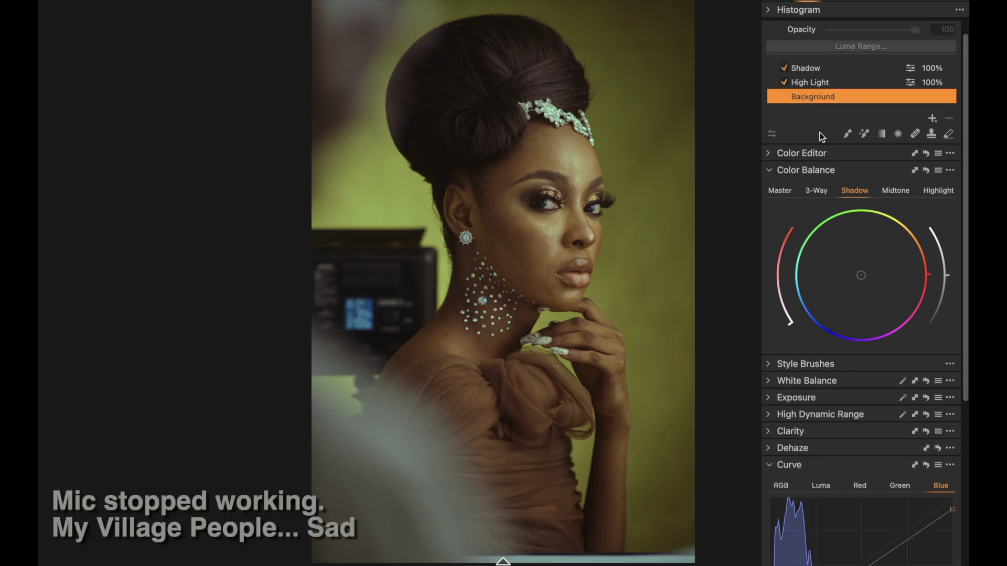
{"action": "scroll", "coordinate": [854, 326], "scroll_direction": "down", "scroll_amount": 5}
{"action": "left_click", "coordinate": [796, 237]}
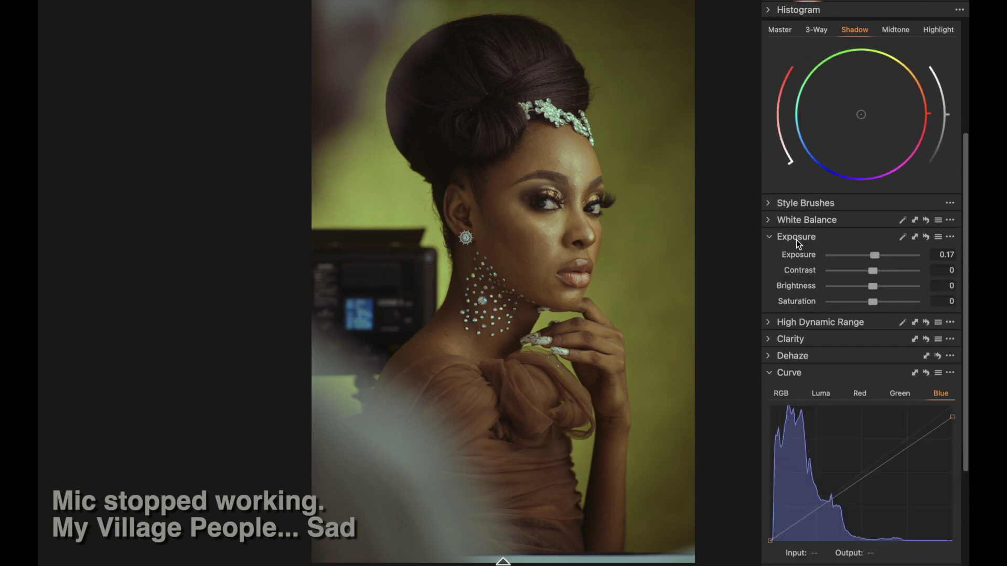
{"action": "left_click_drag", "start_coordinate": [876, 258], "coordinate": [871, 258]}
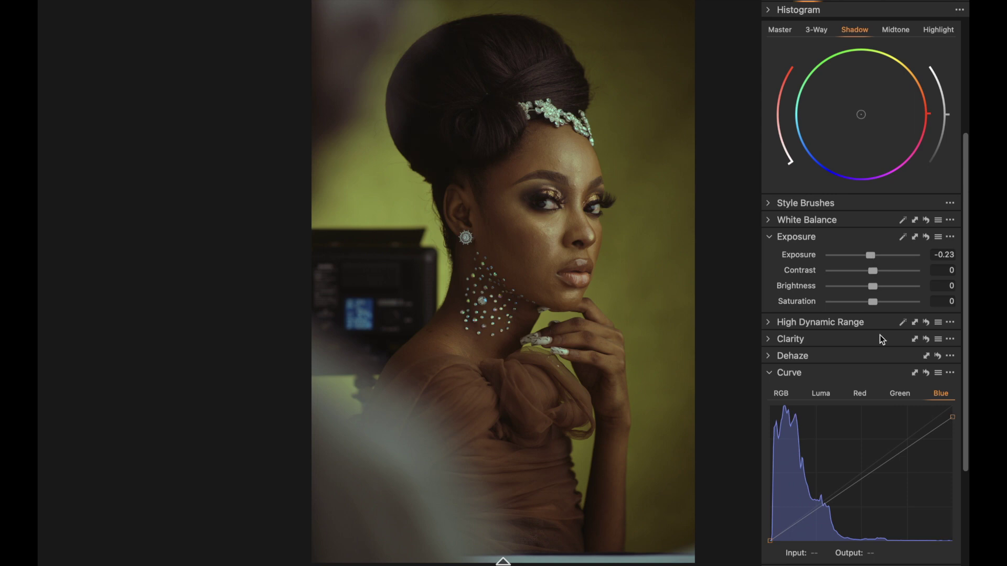
Set the Background layer's High Dynamic Range to Shadow 21 and Black -23.
{"action": "scroll", "coordinate": [880, 337], "scroll_direction": "down", "scroll_amount": 4}
{"action": "scroll", "coordinate": [845, 262], "scroll_direction": "down", "scroll_amount": 1}
{"action": "left_click", "coordinate": [835, 204]}
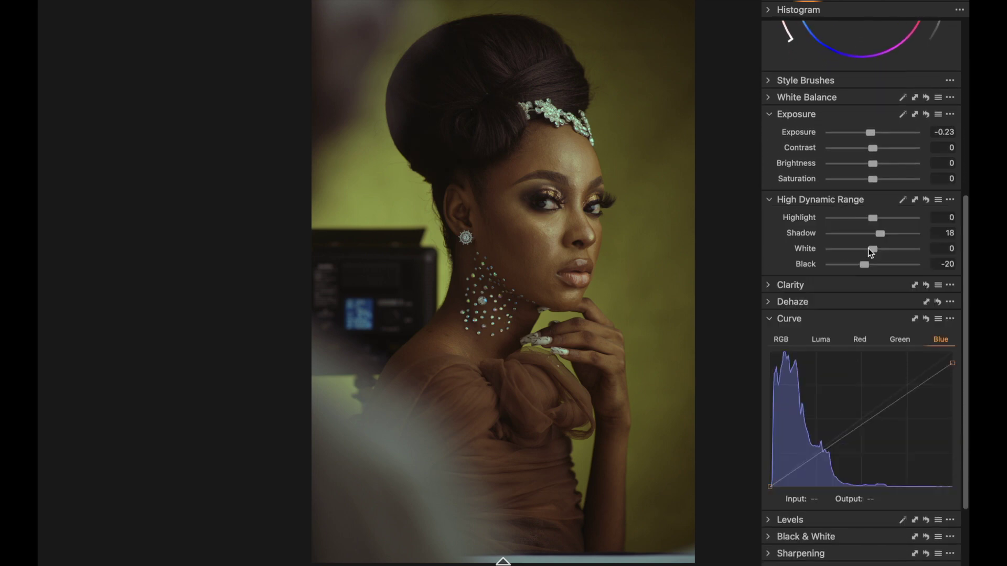
{"action": "left_click_drag", "start_coordinate": [866, 263], "coordinate": [880, 235]}
Fine-tune the saturation of the blue shadow tint on the Shadow layer in Color Balance.
{"action": "scroll", "coordinate": [879, 252], "scroll_direction": "up", "scroll_amount": 10}
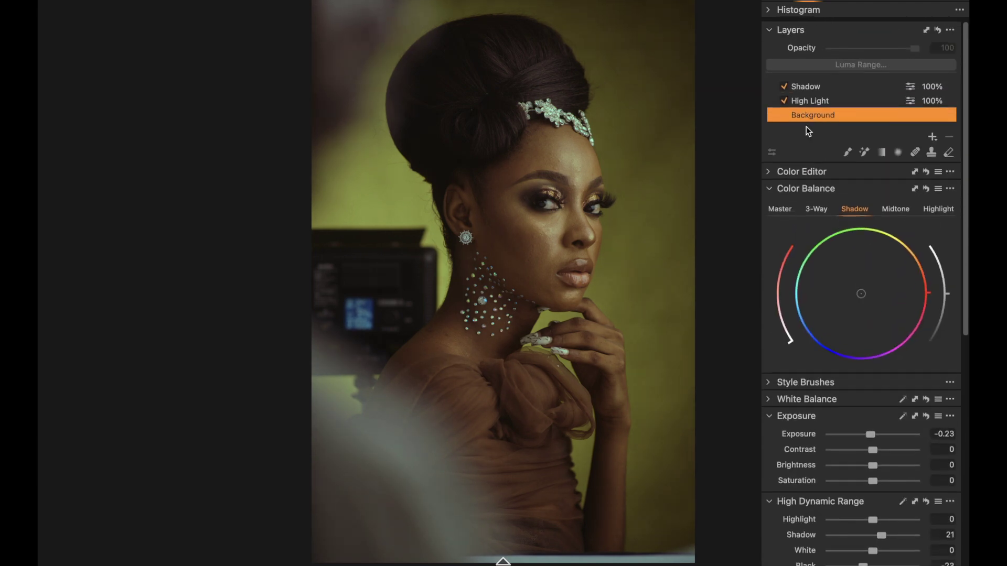
{"action": "left_click", "coordinate": [800, 87]}
{"action": "left_click_drag", "start_coordinate": [777, 313], "coordinate": [771, 307]}
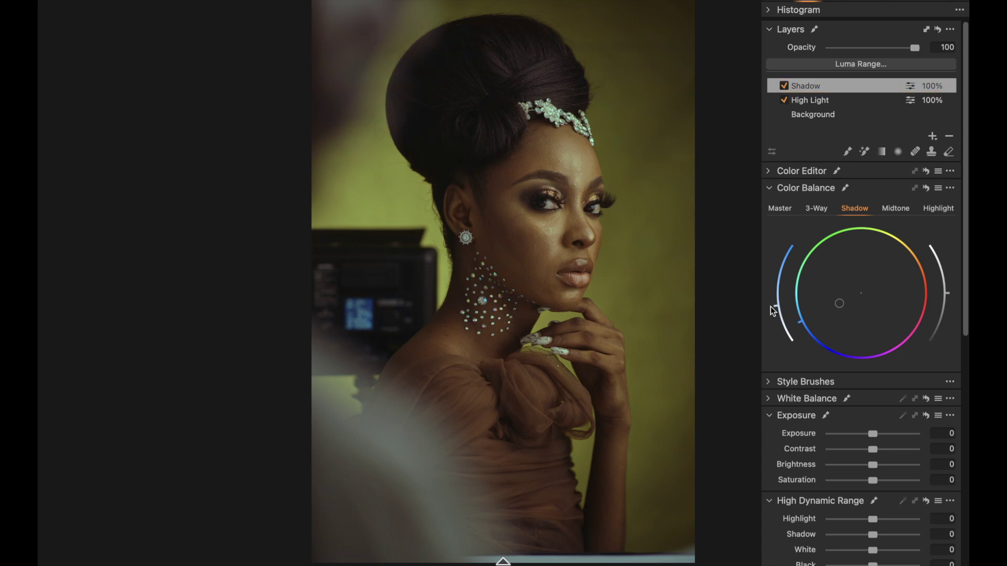
Shift the High Light layer's highlight tint in Color Balance slightly from green toward teal.
{"action": "left_click", "coordinate": [841, 101]}
{"action": "left_click", "coordinate": [924, 211]}
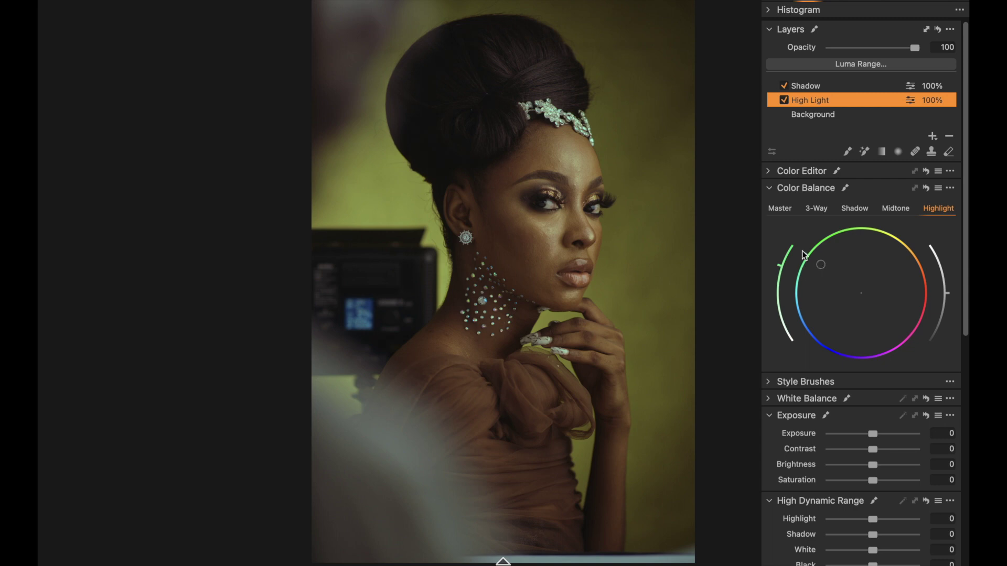
{"action": "mouse_move", "coordinate": [804, 292]}
{"action": "left_mouse_down"}
{"action": "mouse_move", "coordinate": [803, 307]}
{"action": "mouse_move", "coordinate": [800, 294]}
{"action": "left_mouse_up"}
{"action": "scroll", "coordinate": [835, 325], "scroll_direction": "down", "scroll_amount": 3}
{"action": "scroll", "coordinate": [880, 252], "scroll_direction": "up", "scroll_amount": 2}
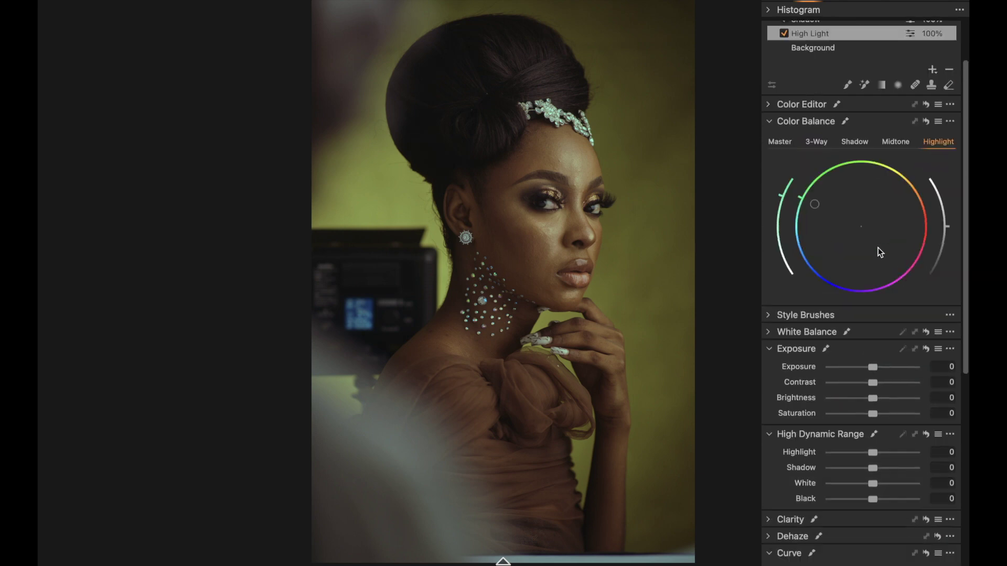
{"action": "scroll", "coordinate": [878, 248], "scroll_direction": "up", "scroll_amount": 2}
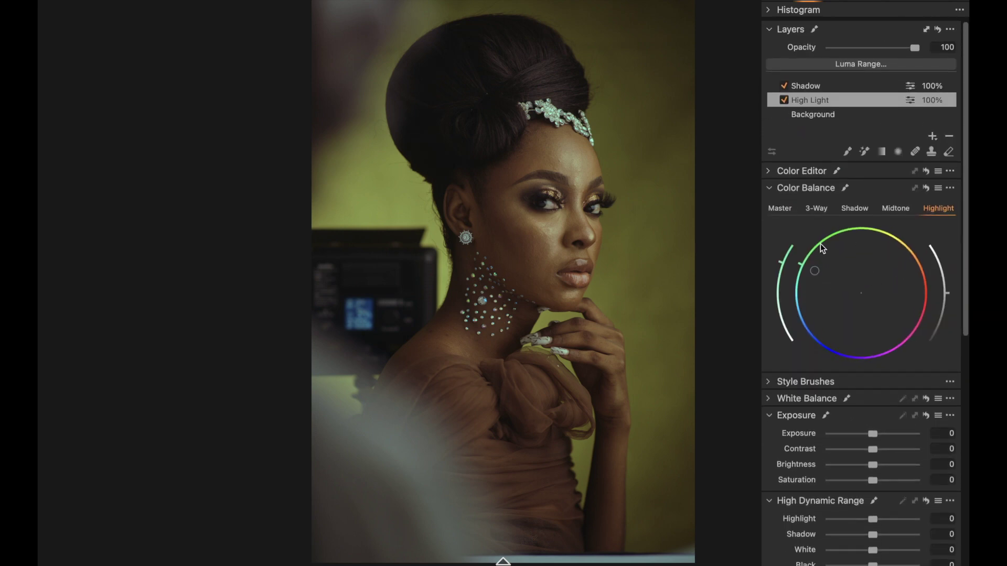
On the Background layer's red curve, fine-tune the black point and lower the white point slightly.
{"action": "scroll", "coordinate": [820, 243], "scroll_direction": "down", "scroll_amount": 1}
{"action": "left_click", "coordinate": [813, 99]}
{"action": "scroll", "coordinate": [854, 354], "scroll_direction": "down", "scroll_amount": 8}
{"action": "scroll", "coordinate": [866, 331], "scroll_direction": "down", "scroll_amount": 3}
{"action": "scroll", "coordinate": [866, 262], "scroll_direction": "up", "scroll_amount": 1}
{"action": "left_click", "coordinate": [860, 244]}
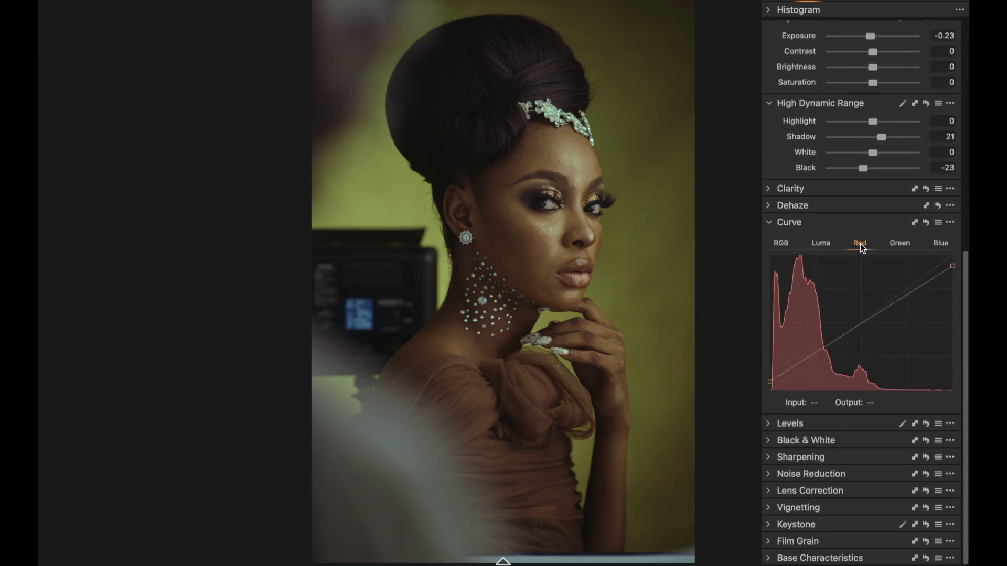
{"action": "left_click", "coordinate": [769, 381]}
{"action": "left_click_drag", "start_coordinate": [765, 381], "coordinate": [762, 380]}
{"action": "mouse_move", "coordinate": [953, 265]}
{"action": "left_mouse_down"}
{"action": "mouse_move", "coordinate": [934, 255]}
{"action": "mouse_move", "coordinate": [951, 256]}
{"action": "mouse_move", "coordinate": [954, 274]}
{"action": "left_mouse_up"}
Set the Skin Tone saturation amount to 30 in the Background layer's Color Editor.
{"action": "scroll", "coordinate": [901, 99], "scroll_direction": "up", "scroll_amount": 10}
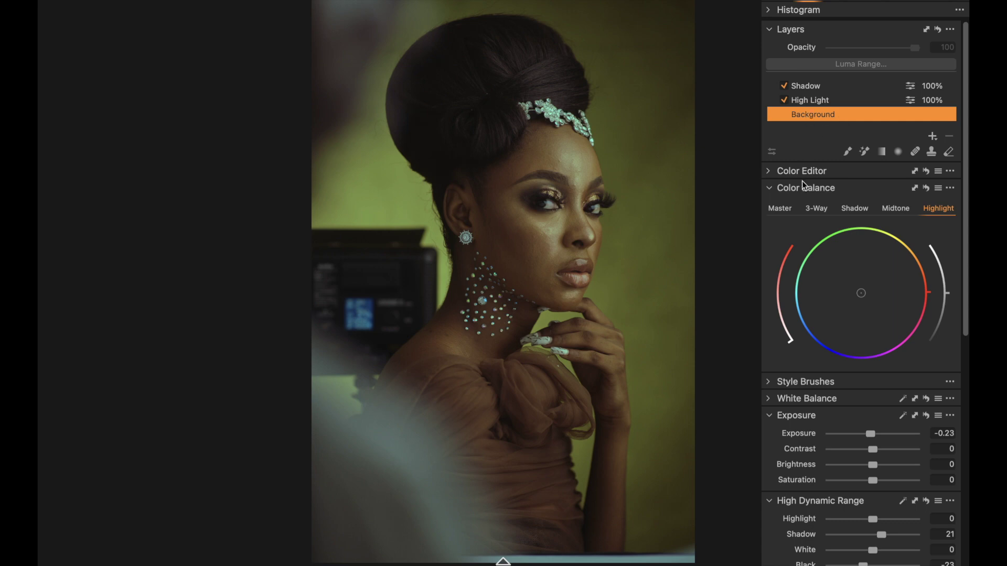
{"action": "left_click", "coordinate": [807, 186]}
{"action": "left_click", "coordinate": [817, 171]}
{"action": "scroll", "coordinate": [910, 179], "scroll_direction": "down", "scroll_amount": 2}
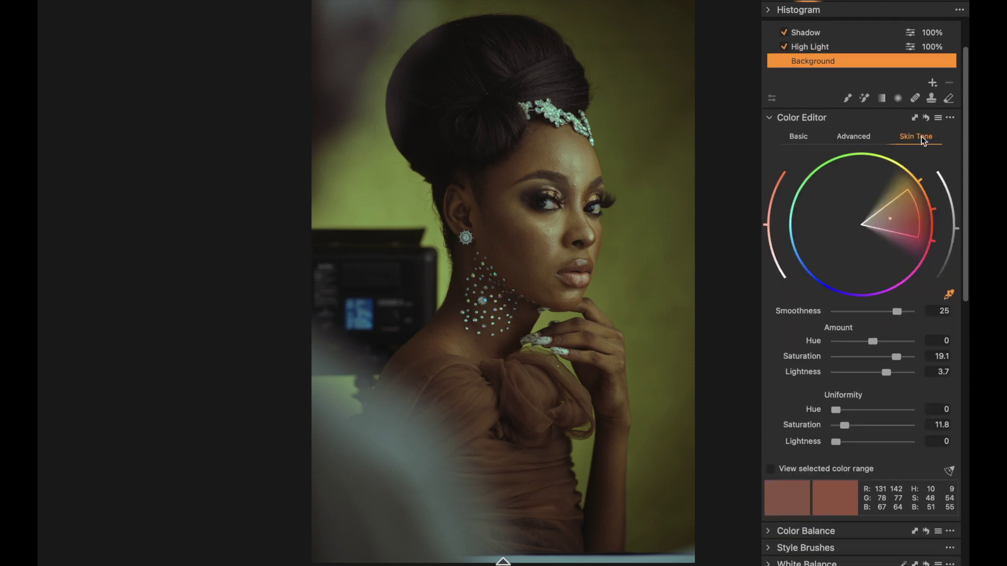
{"action": "scroll", "coordinate": [969, 308], "scroll_direction": "down", "scroll_amount": 2}
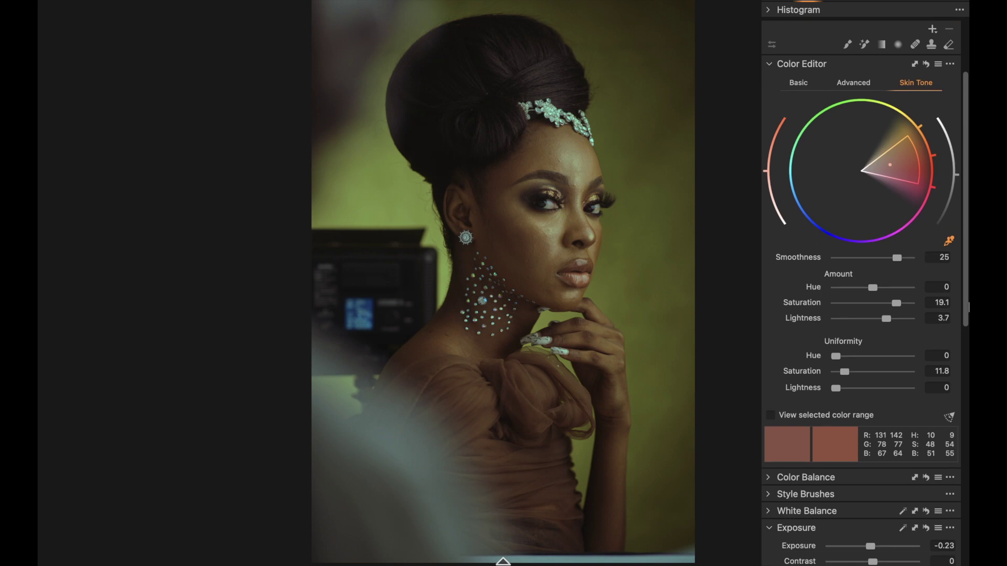
{"action": "double_click", "coordinate": [909, 298]}
{"action": "left_click_drag", "start_coordinate": [890, 299], "coordinate": [947, 301]}
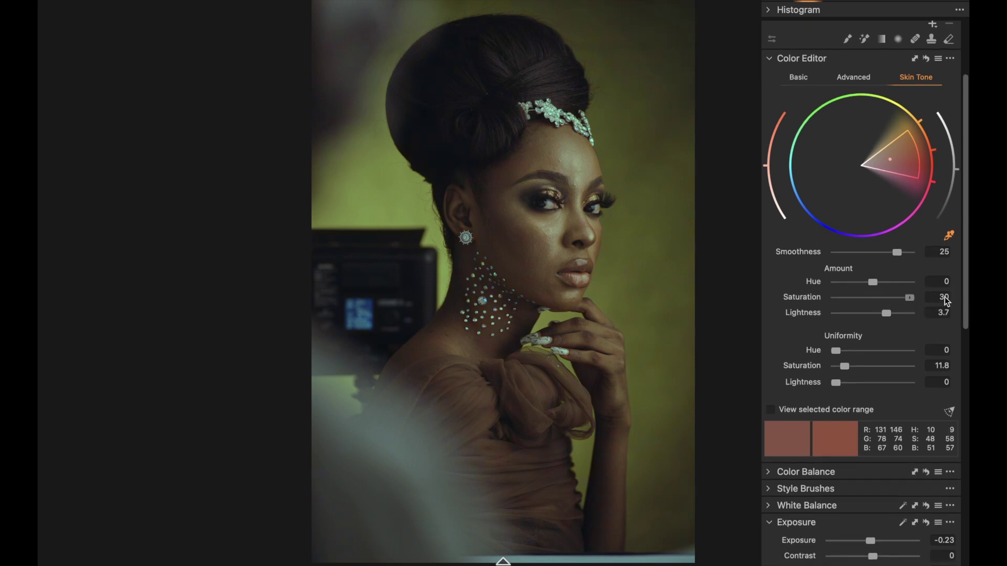
Raise the saturation of the orange range slightly in the basic Color Editor of the Background layer.
{"action": "left_click", "coordinate": [813, 78]}
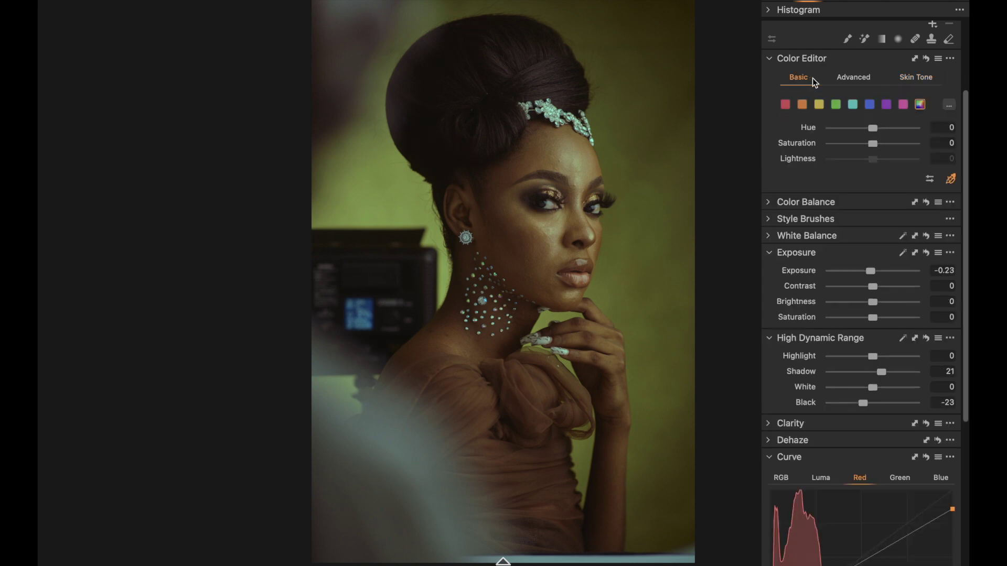
{"action": "left_click", "coordinate": [803, 104]}
{"action": "mouse_move", "coordinate": [873, 143]}
{"action": "left_mouse_down"}
{"action": "mouse_move", "coordinate": [889, 144]}
{"action": "mouse_move", "coordinate": [881, 149]}
{"action": "left_mouse_up"}
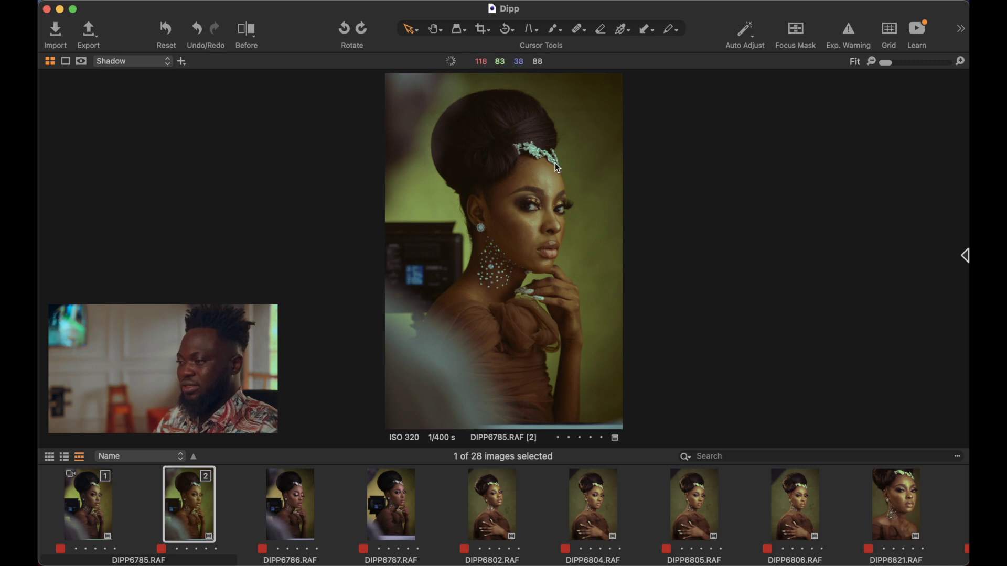
Show the tools again and add a new filled adjustment layer named "Fix color cast".
{"action": "left_click", "coordinate": [965, 257]}
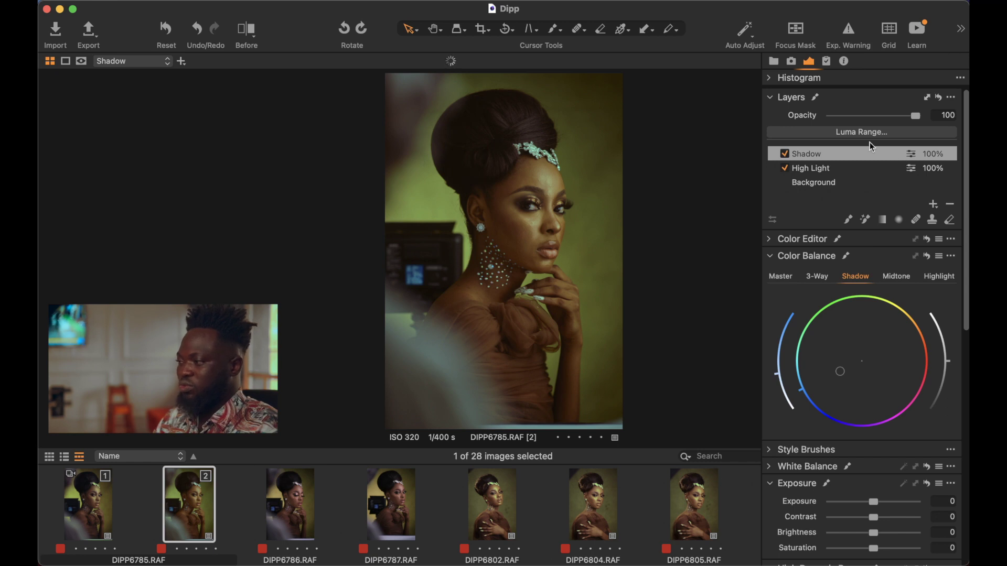
{"action": "left_click", "coordinate": [935, 206]}
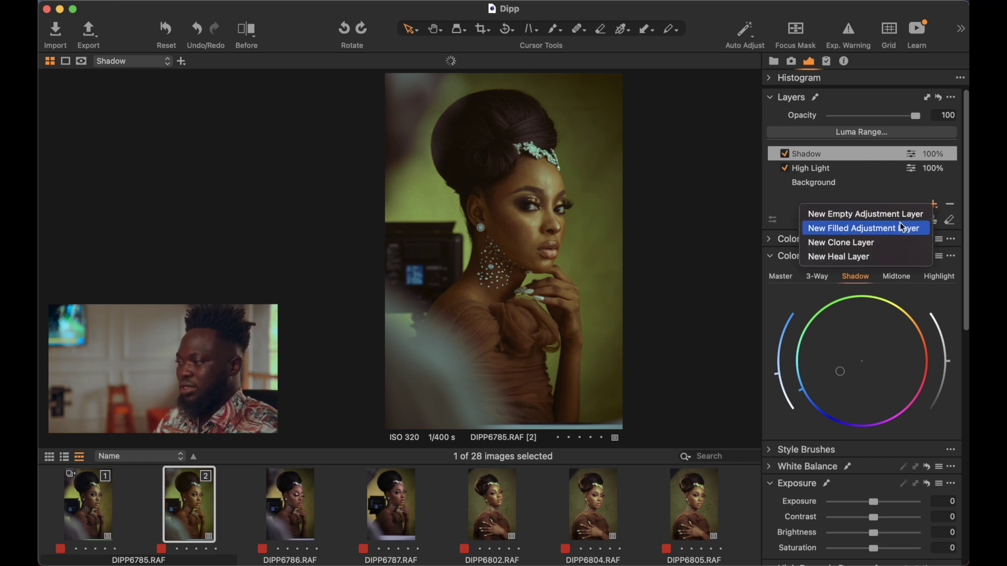
{"action": "left_click", "coordinate": [879, 228]}
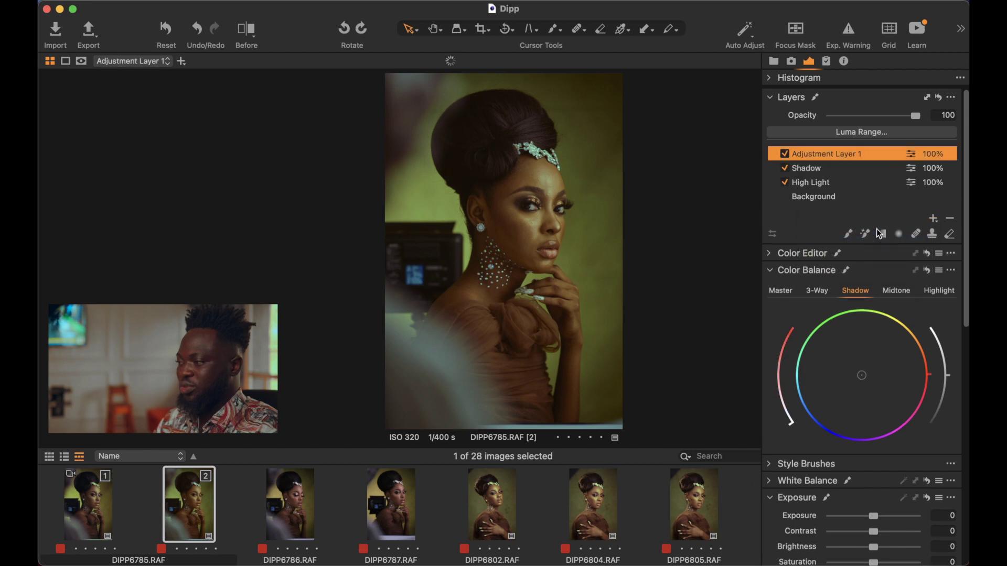
{"action": "double_click", "coordinate": [867, 156]}
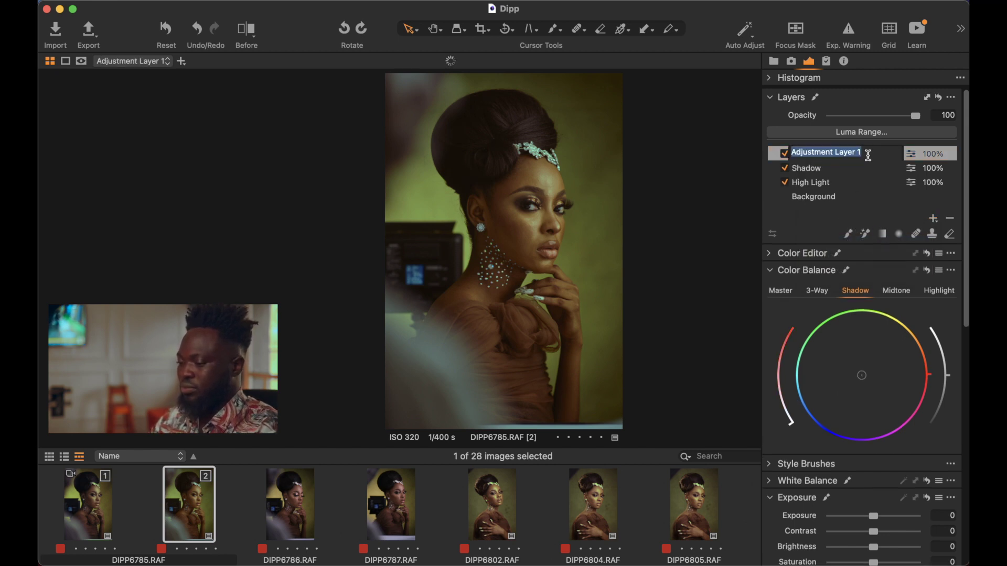
{"action": "type", "text": "F"}
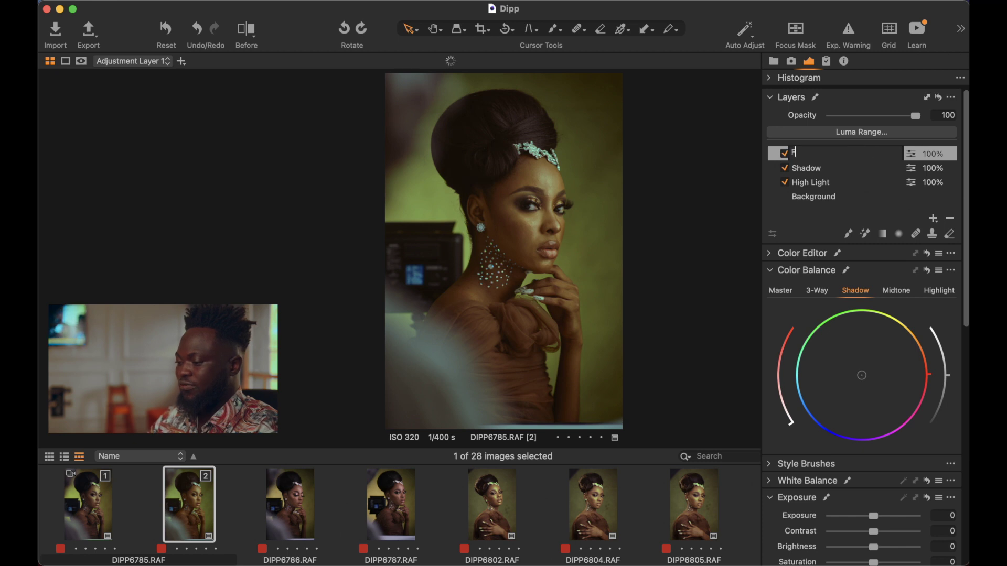
{"action": "type", "text": "ix colo"}
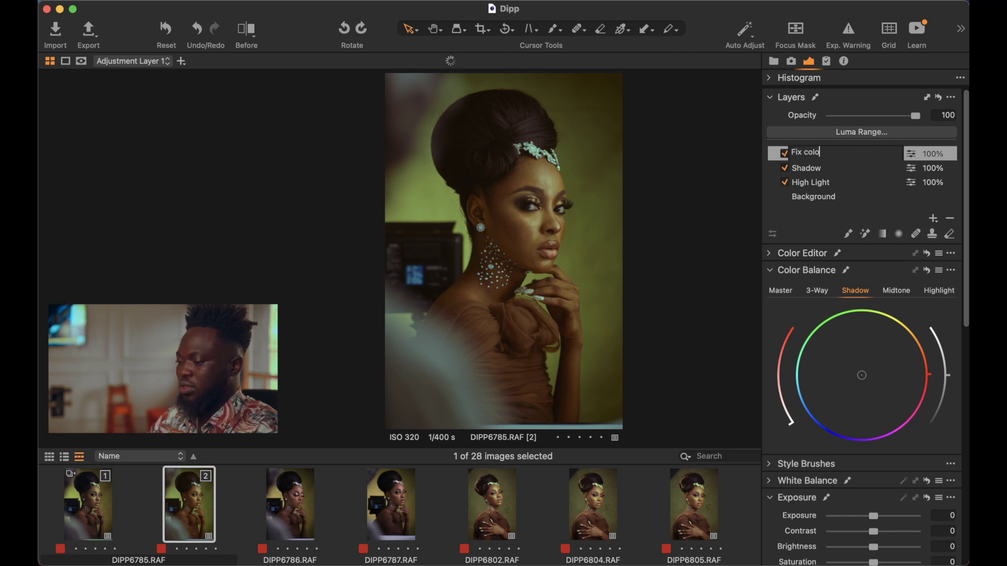
{"action": "type", "text": "r cast"}
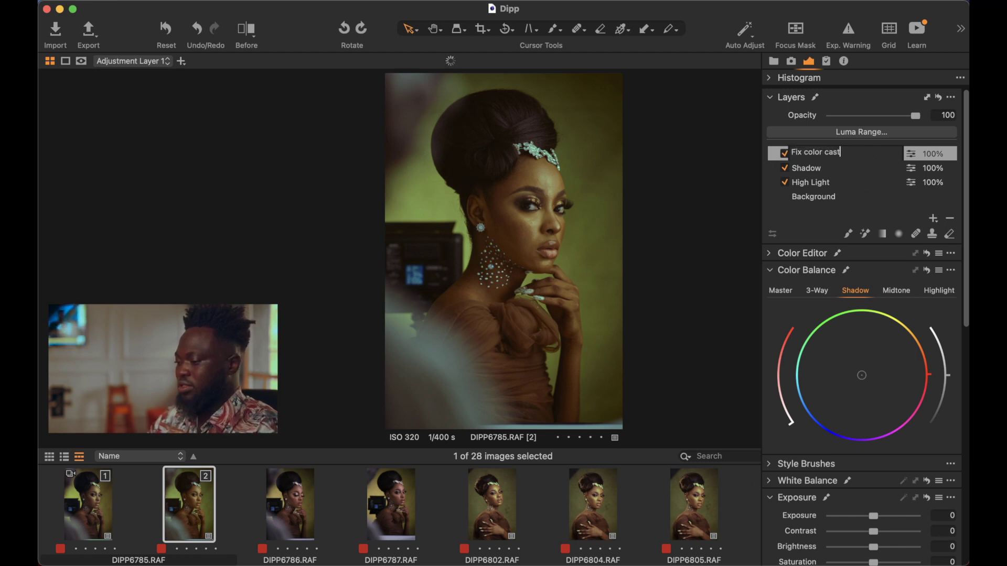
{"action": "key", "text": "Return"}
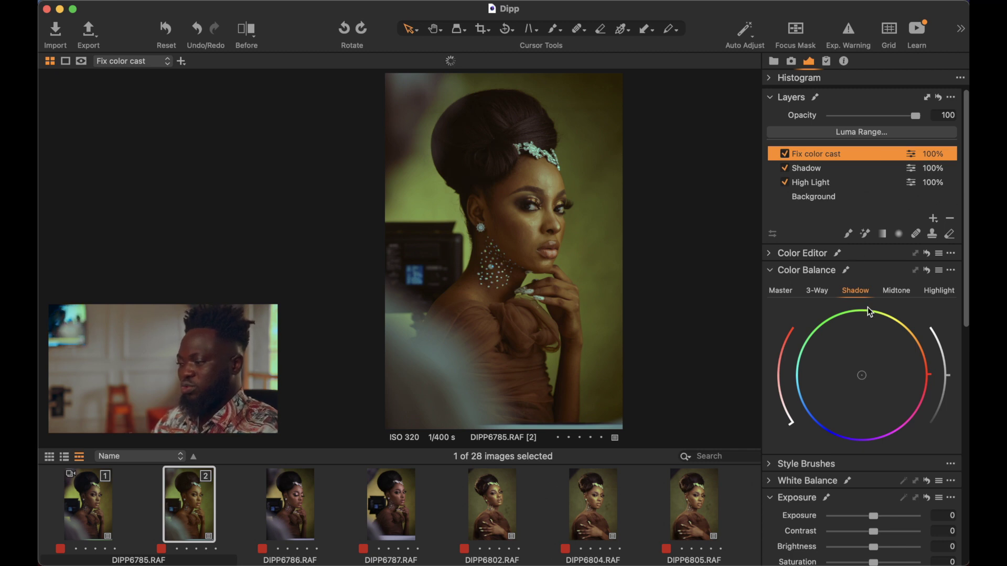
Give the Fix color cast layer a subtle blue shadow tint in Color Balance and fine-tune its saturation.
{"action": "scroll", "coordinate": [867, 328], "scroll_direction": "down", "scroll_amount": 3}
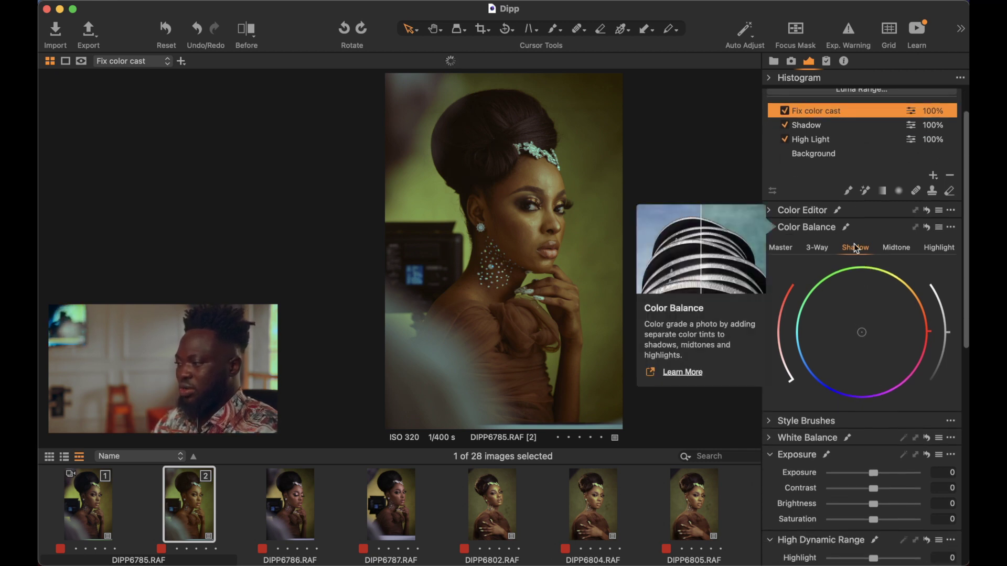
{"action": "left_click_drag", "start_coordinate": [863, 340], "coordinate": [839, 349]}
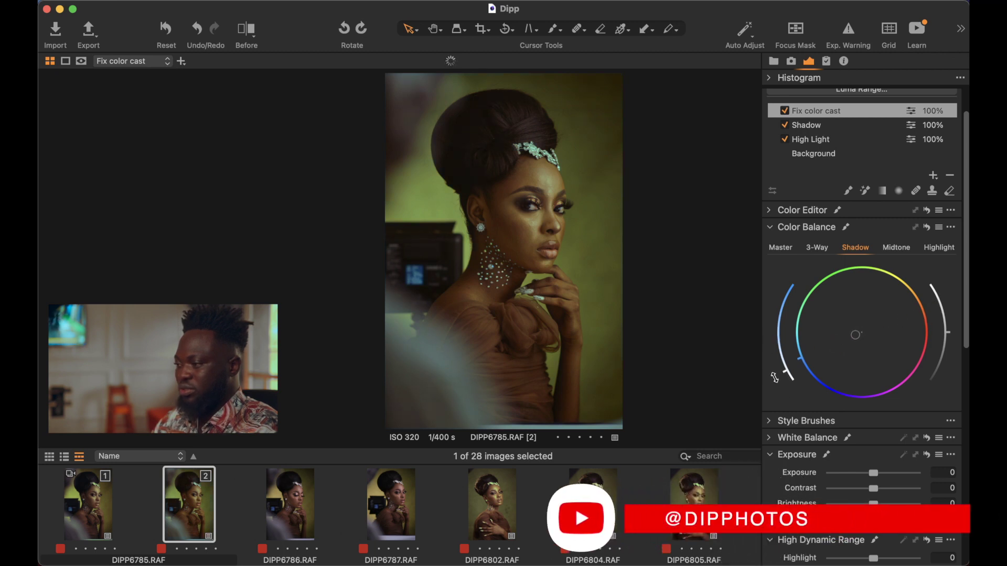
{"action": "left_click_drag", "start_coordinate": [775, 378], "coordinate": [767, 366]}
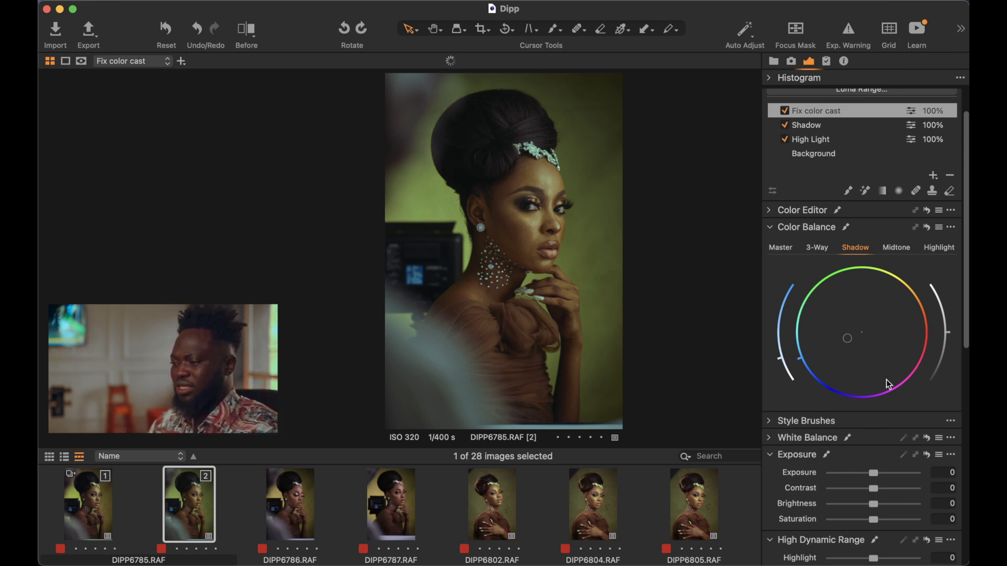
{"action": "scroll", "coordinate": [889, 383], "scroll_direction": "down", "scroll_amount": 2}
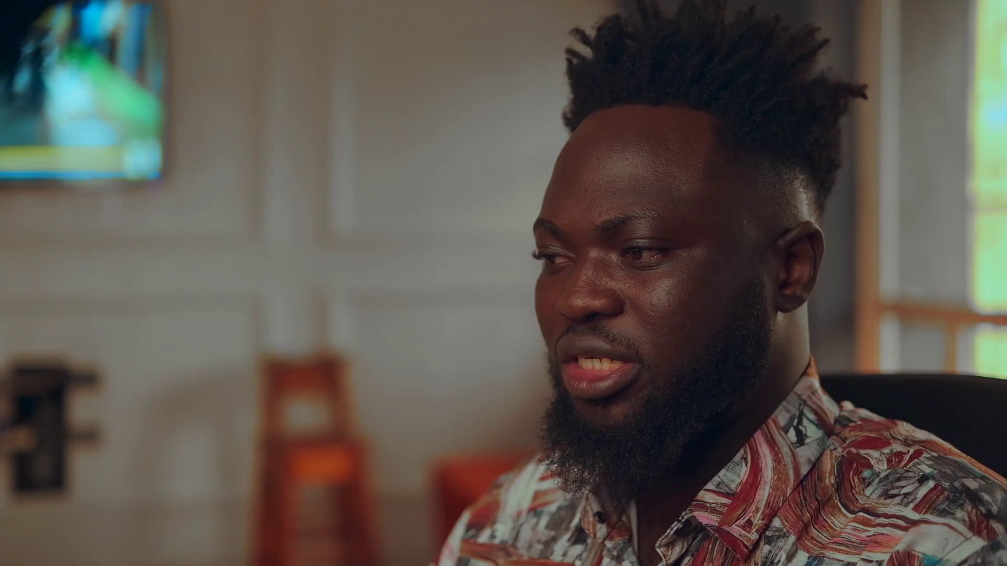